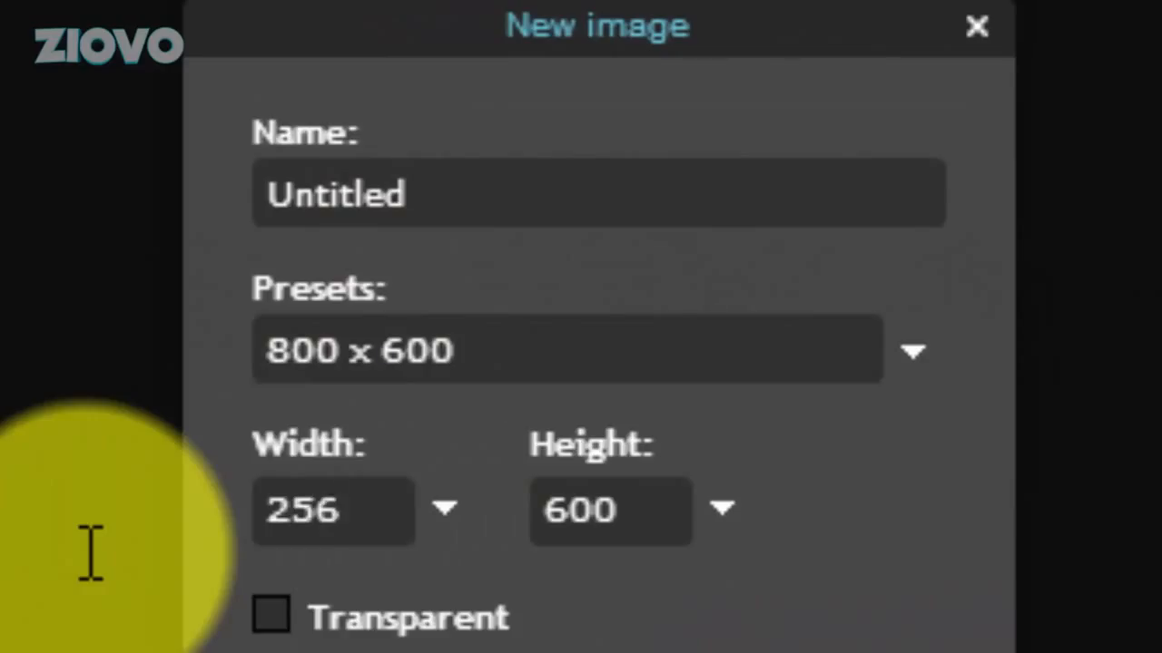
Create a new transparent image 2560 pixels wide and 1440 pixels high, and enlarge its canvas window slightly.
{"action": "type", "text": "0"}
{"action": "left_click_drag", "start_coordinate": [625, 508], "coordinate": [348, 528]}
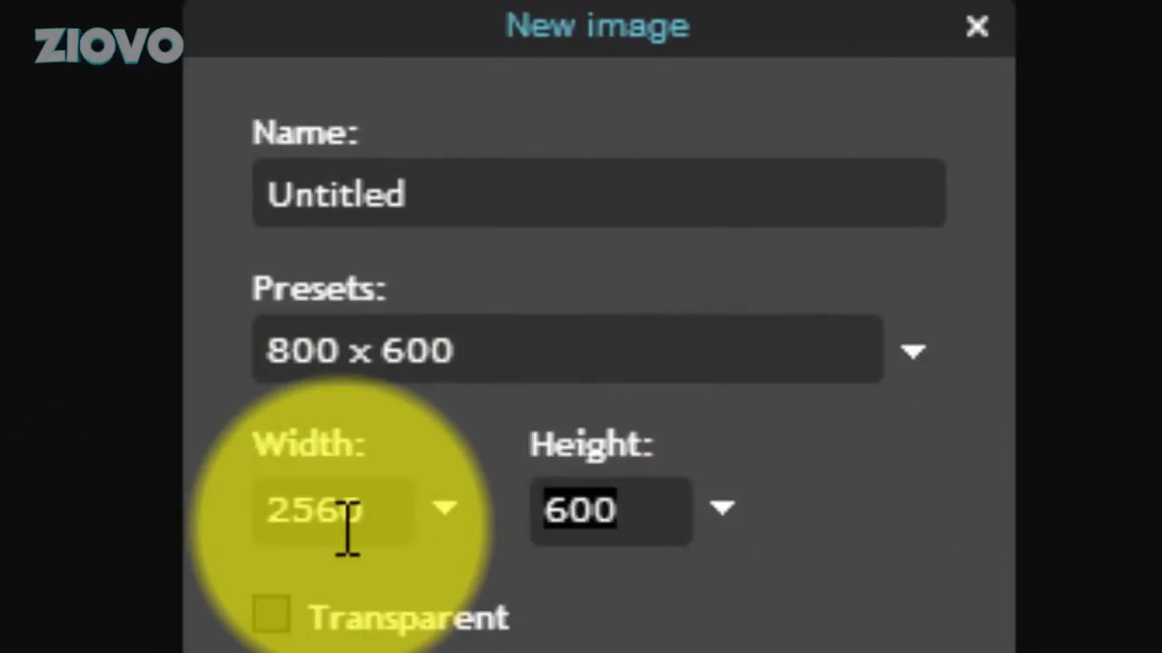
{"action": "type", "text": "1440"}
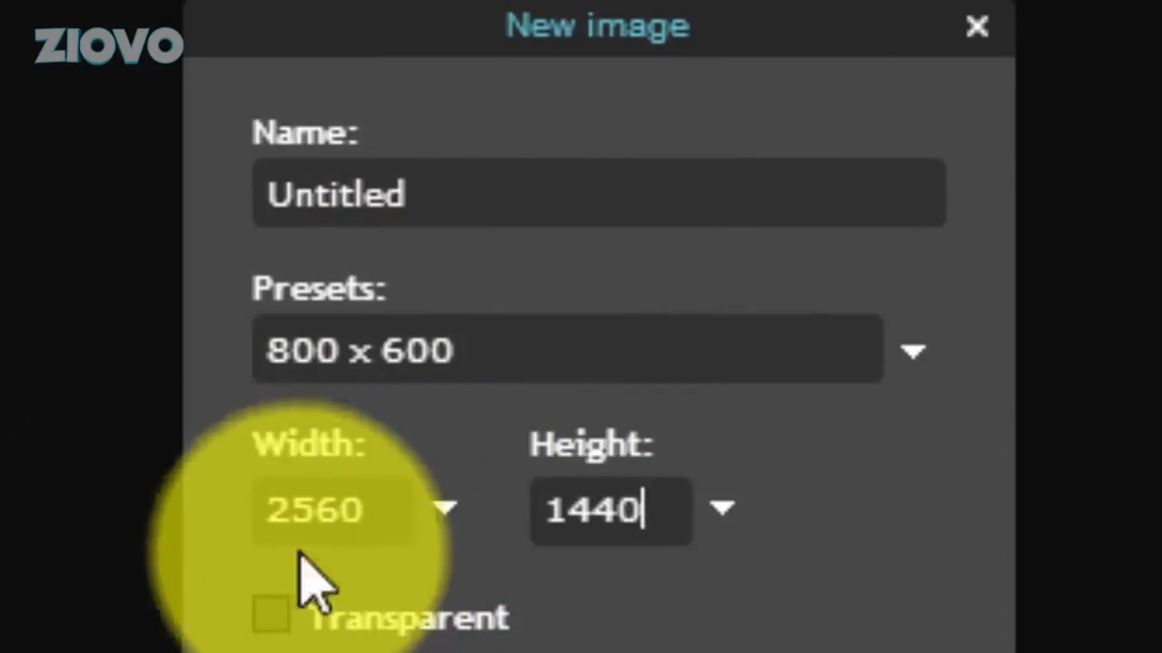
{"action": "left_click", "coordinate": [274, 621]}
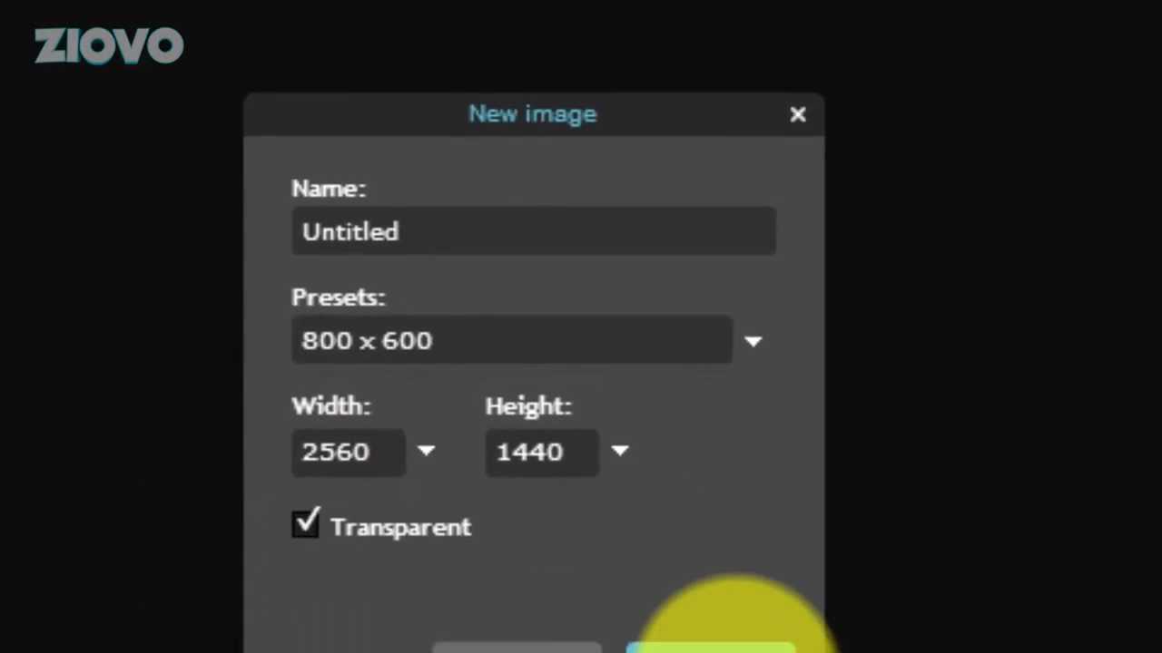
{"action": "left_click", "coordinate": [891, 652]}
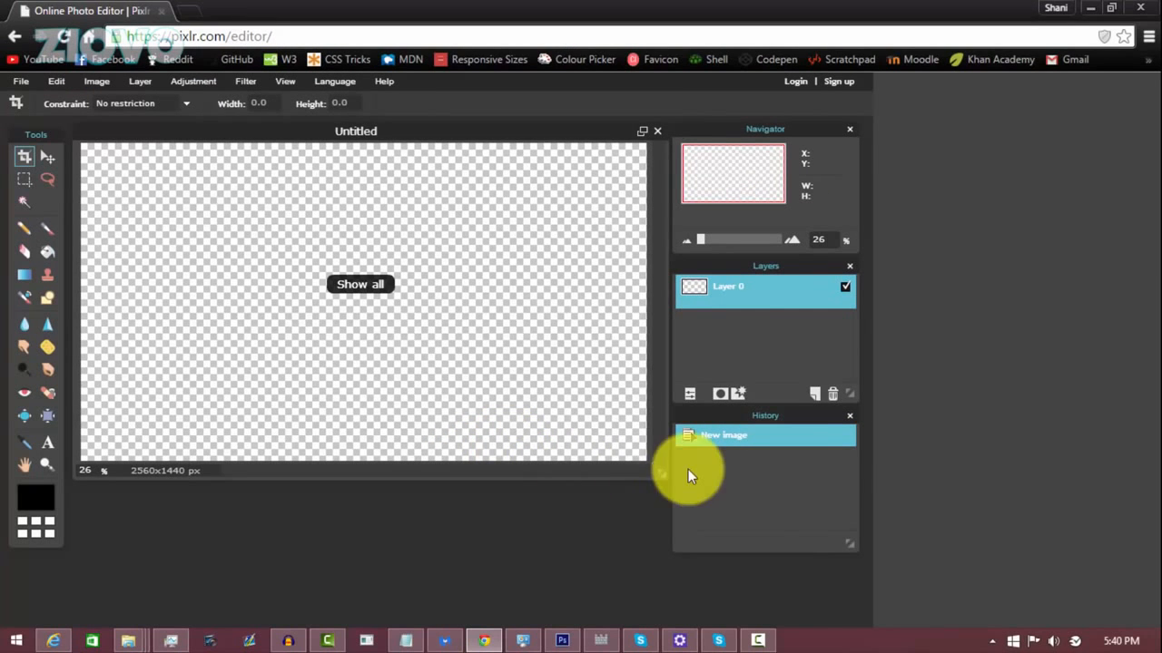
{"action": "left_click_drag", "start_coordinate": [661, 468], "coordinate": [669, 501]}
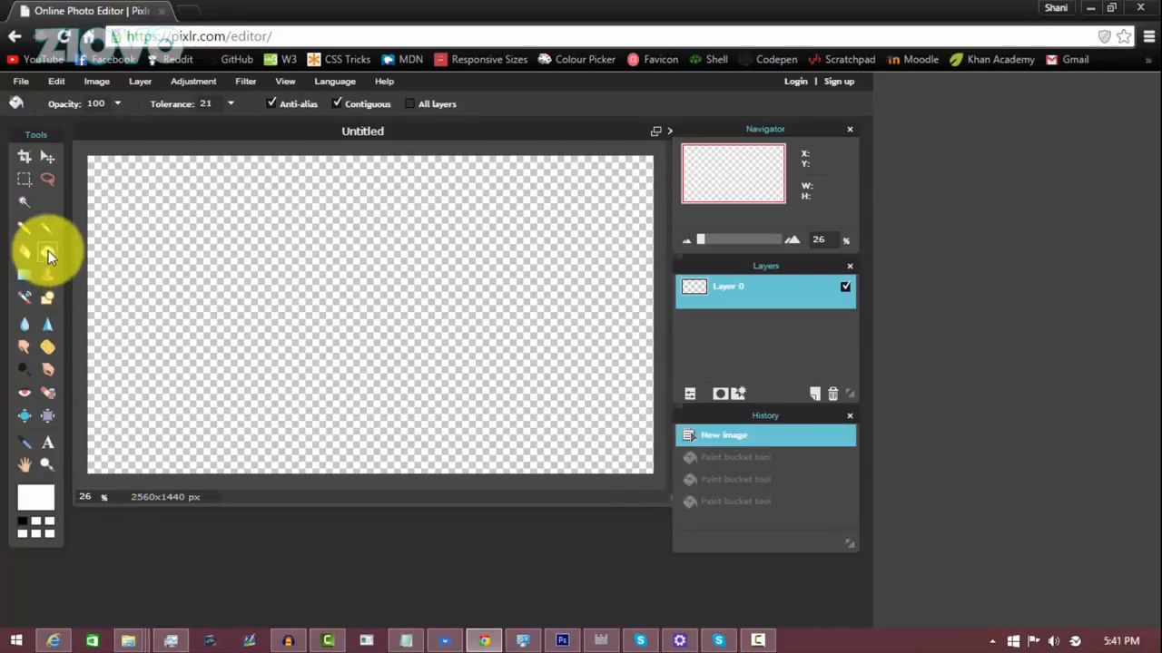
{"action": "left_click", "coordinate": [46, 502]}
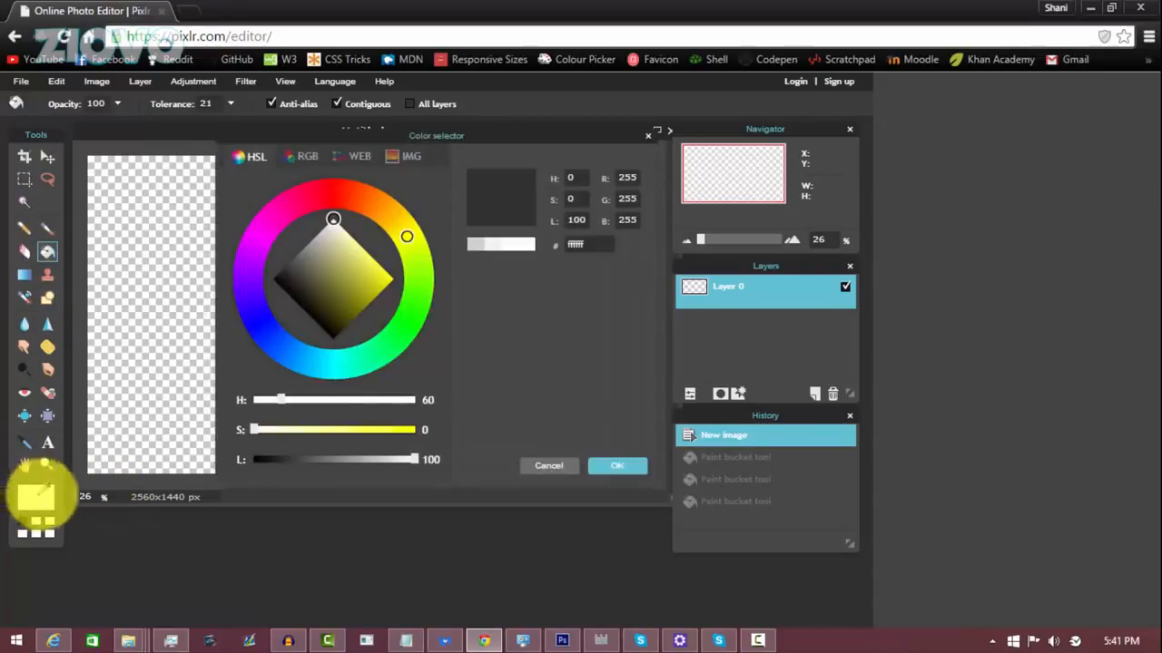
{"action": "left_click", "coordinate": [418, 294]}
{"action": "left_click", "coordinate": [642, 470]}
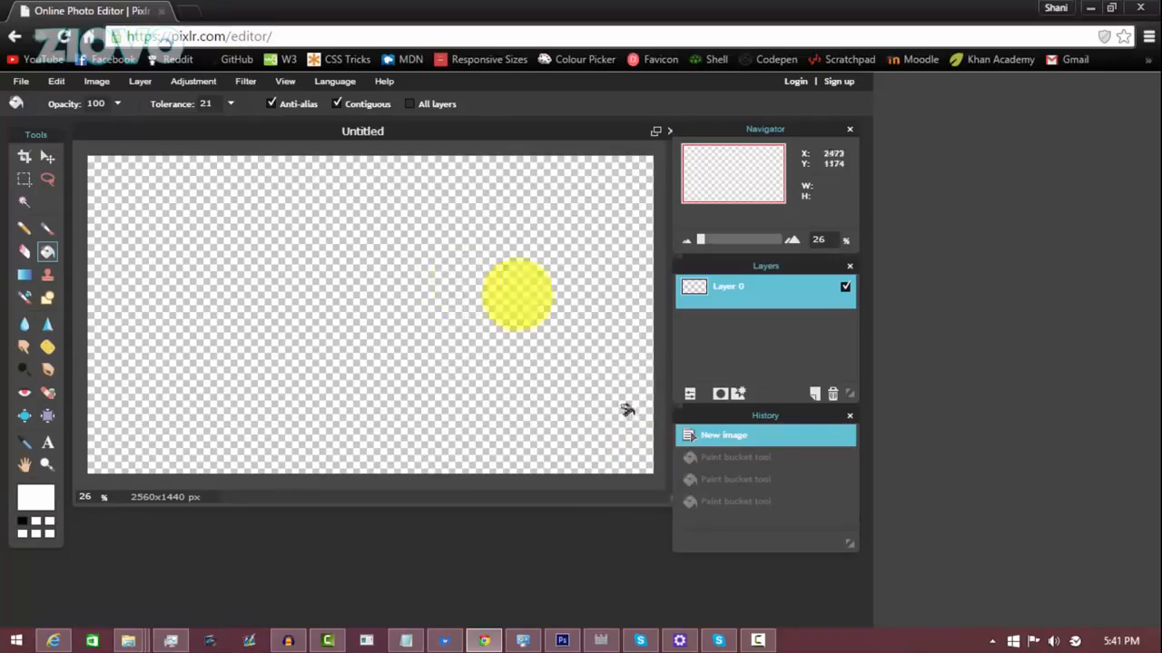
Fill the layer with the blue preset linear gradient, redrawing it in different directions until it runs from light on the left to dark on the right.
{"action": "left_click", "coordinate": [26, 273]}
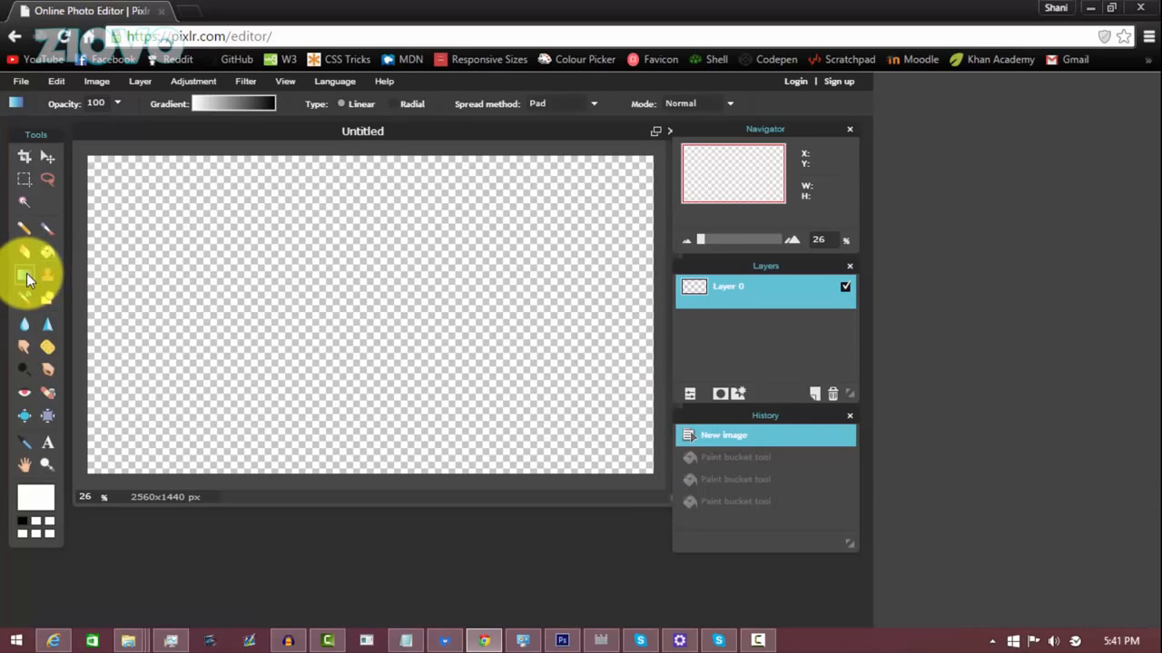
{"action": "left_click", "coordinate": [207, 100]}
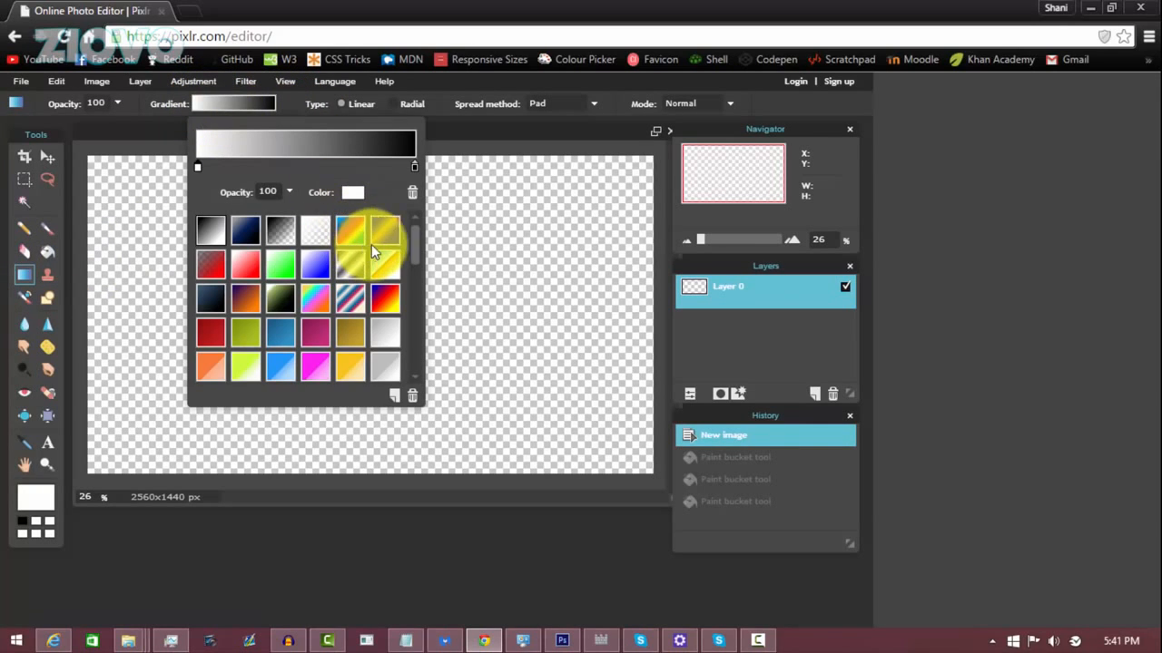
{"action": "mouse_move", "coordinate": [412, 233]}
{"action": "left_mouse_down"}
{"action": "mouse_move", "coordinate": [402, 376]}
{"action": "mouse_move", "coordinate": [402, 228]}
{"action": "left_mouse_up"}
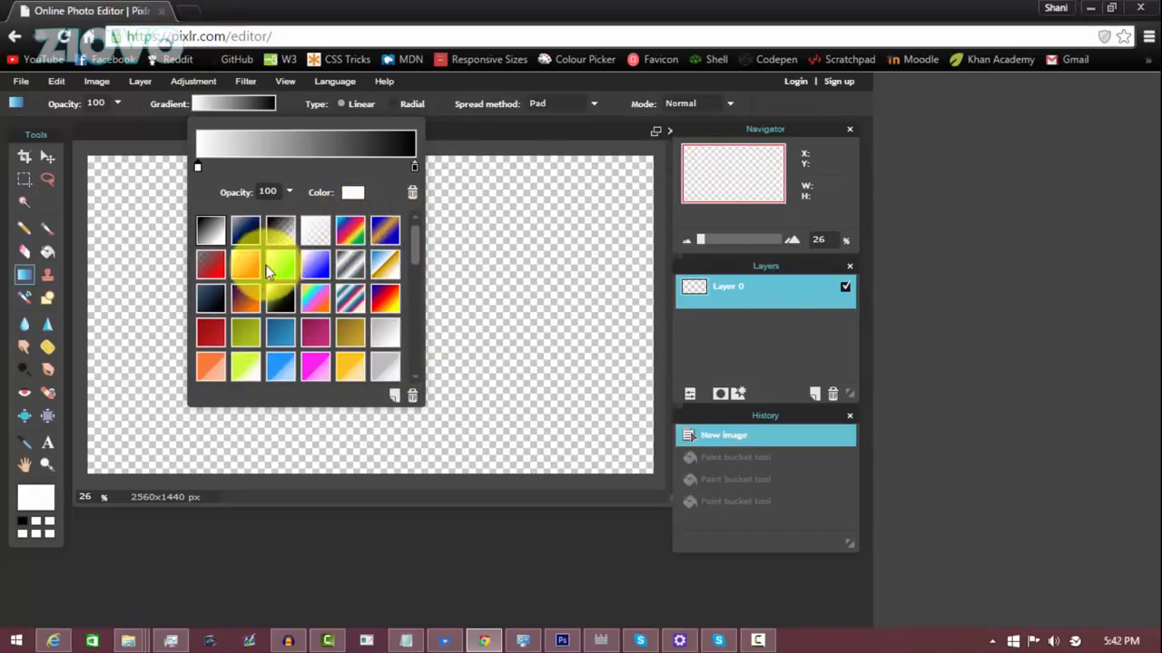
{"action": "left_click", "coordinate": [285, 328]}
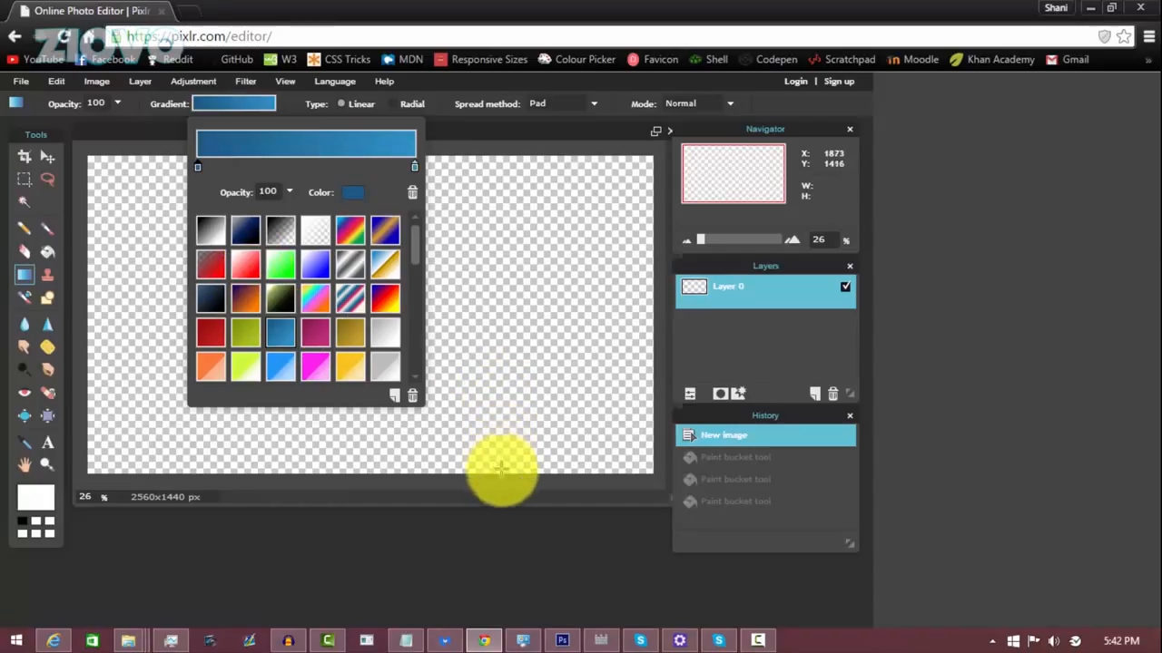
{"action": "left_click_drag", "start_coordinate": [506, 470], "coordinate": [506, 161]}
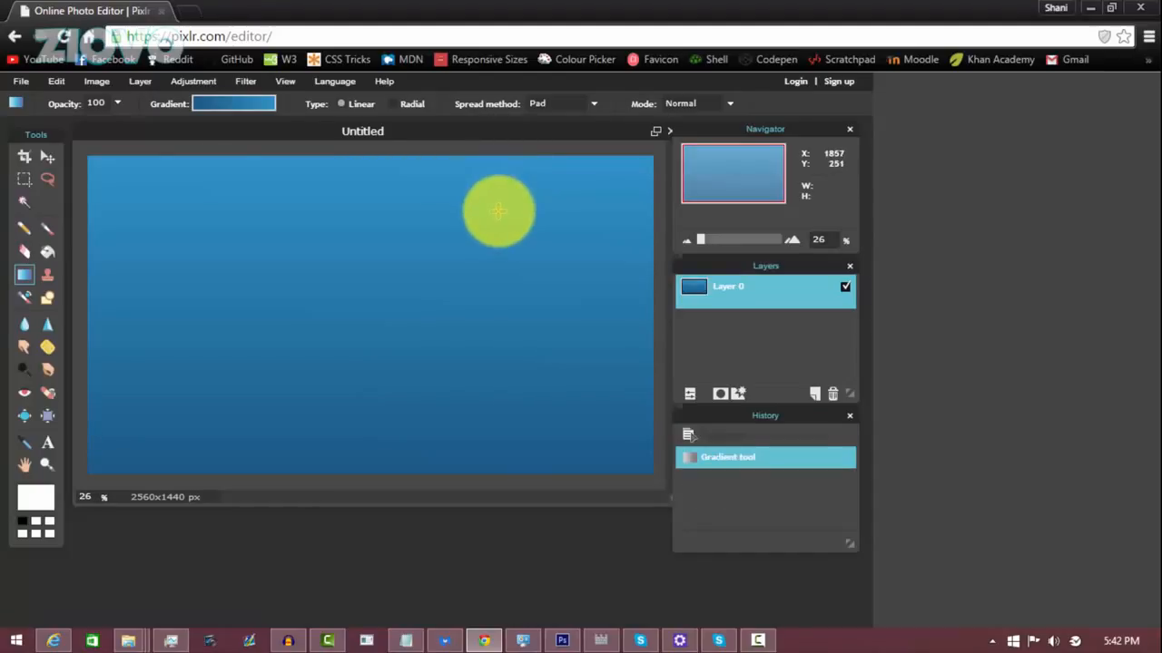
{"action": "left_click_drag", "start_coordinate": [213, 394], "coordinate": [435, 278]}
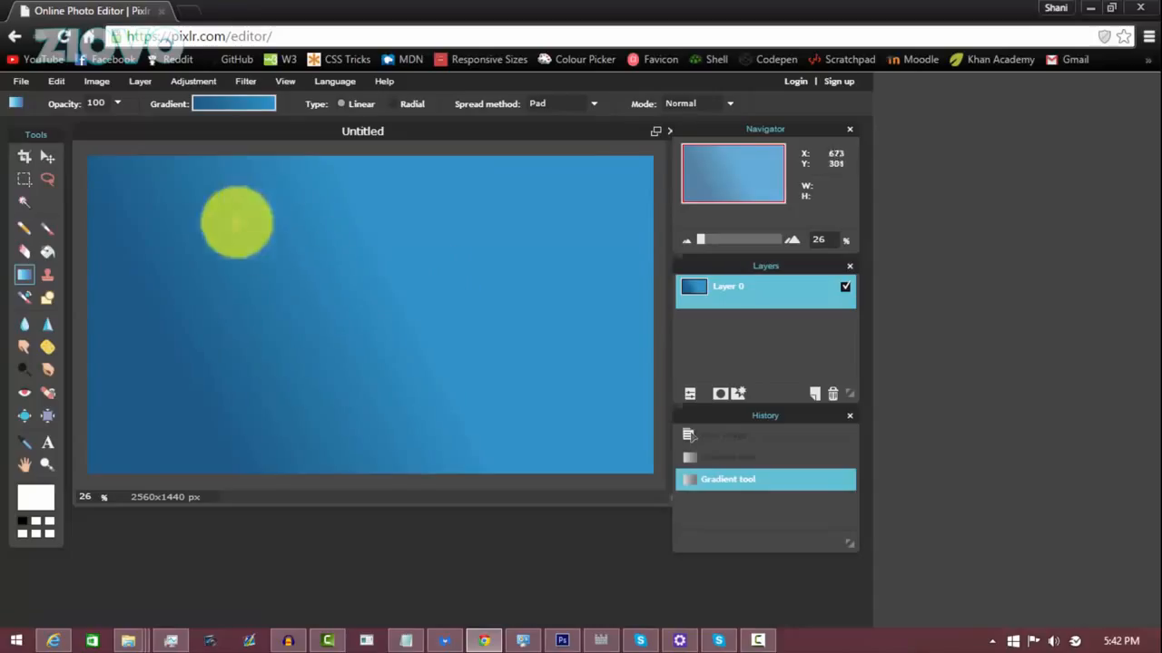
{"action": "left_click_drag", "start_coordinate": [237, 223], "coordinate": [336, 314]}
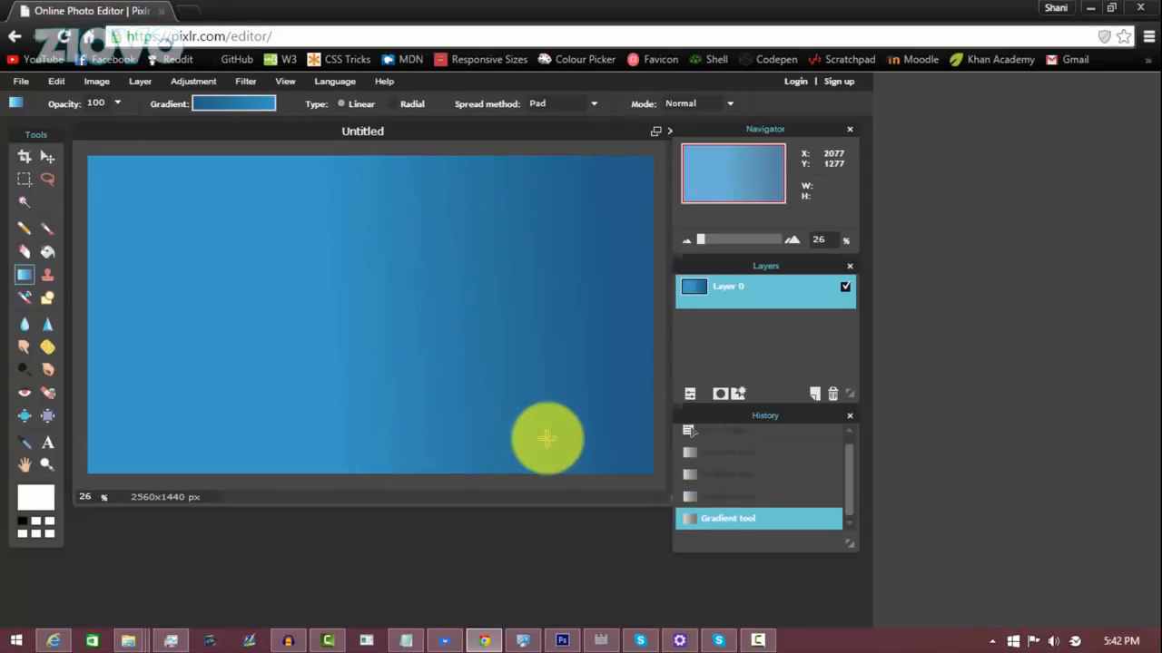
Open google.ca in a new browser tab and search Google Images for "grunge background".
{"action": "left_click", "coordinate": [189, 9]}
{"action": "type", "text": "google.ca"}
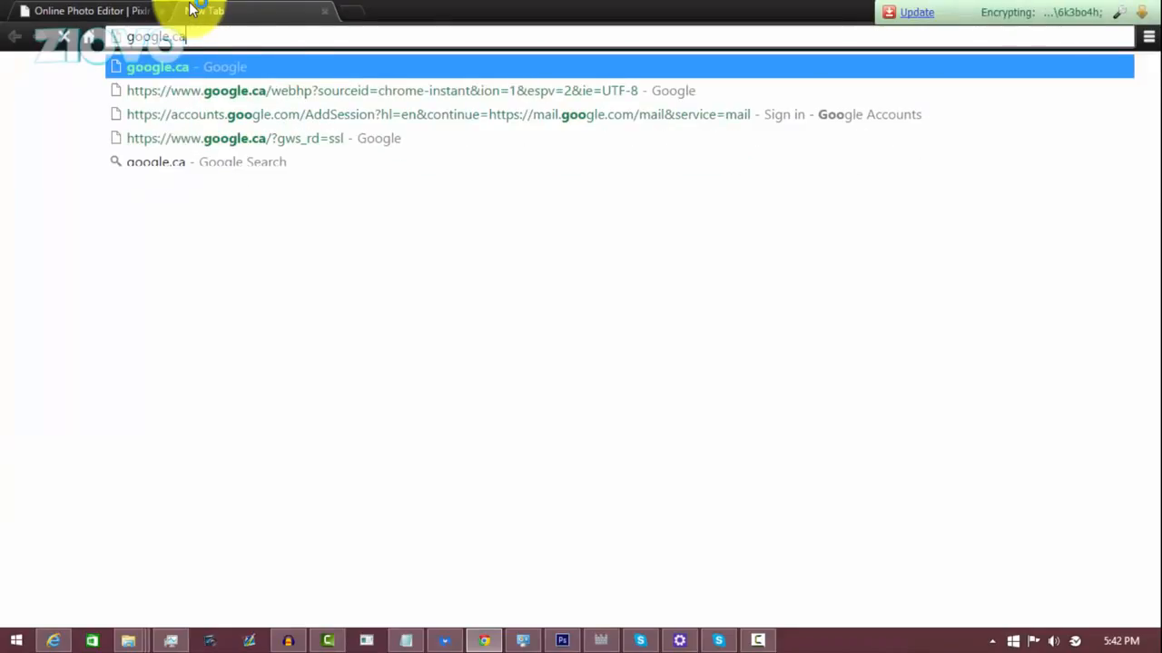
{"action": "key", "text": "Return"}
{"action": "type", "text": "grunge ba"}
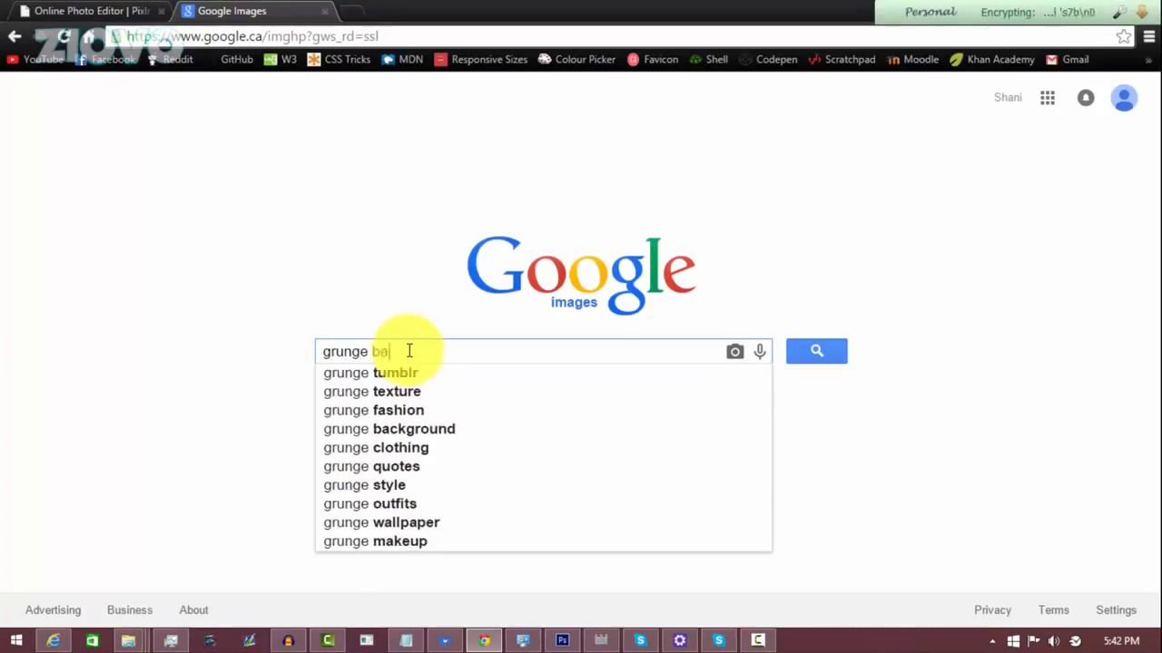
{"action": "type", "text": "ckground"}
{"action": "key", "text": "Return"}
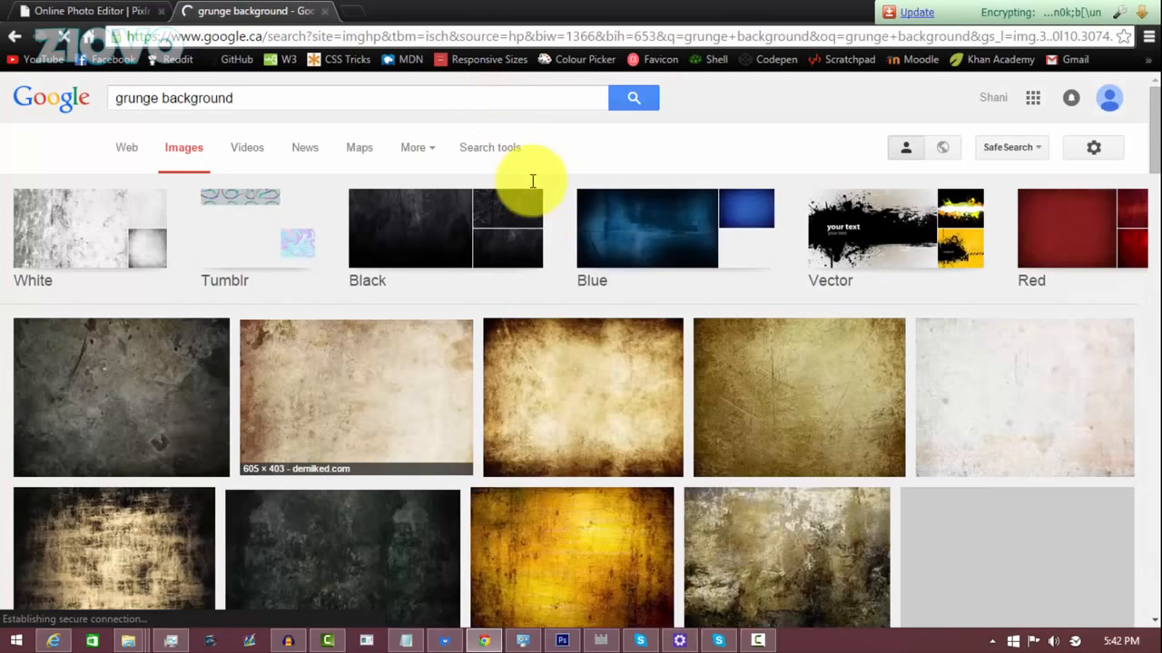
Refine the image search to "blue grunge background".
{"action": "left_click", "coordinate": [123, 101]}
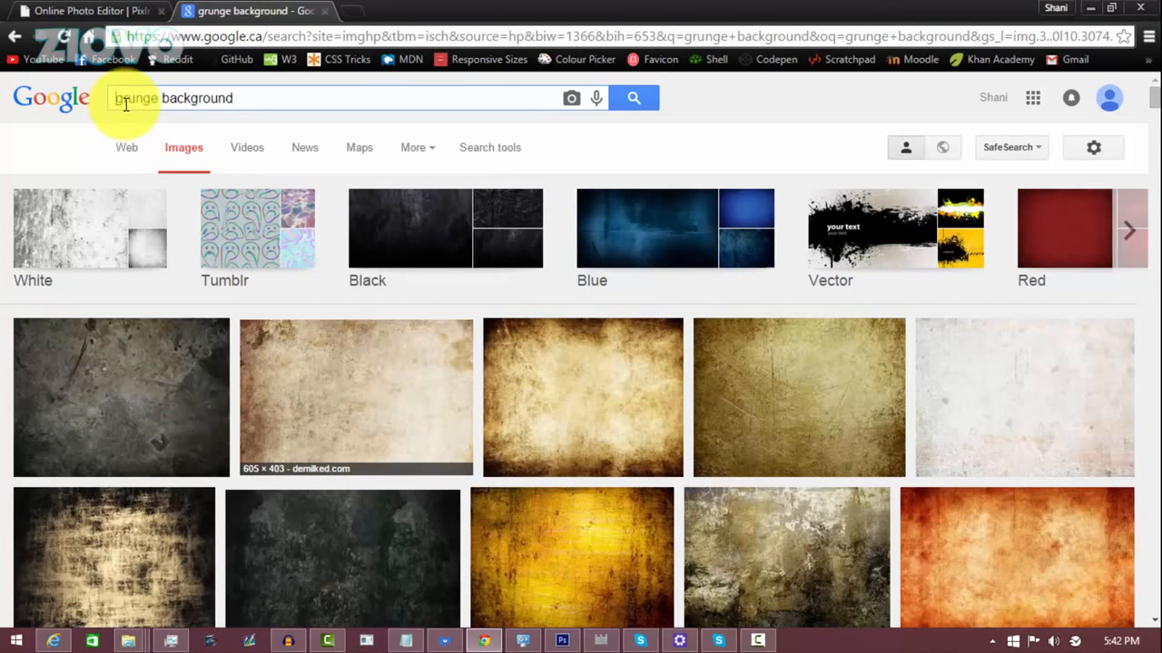
{"action": "type", "text": "blue"}
{"action": "key", "text": "Return"}
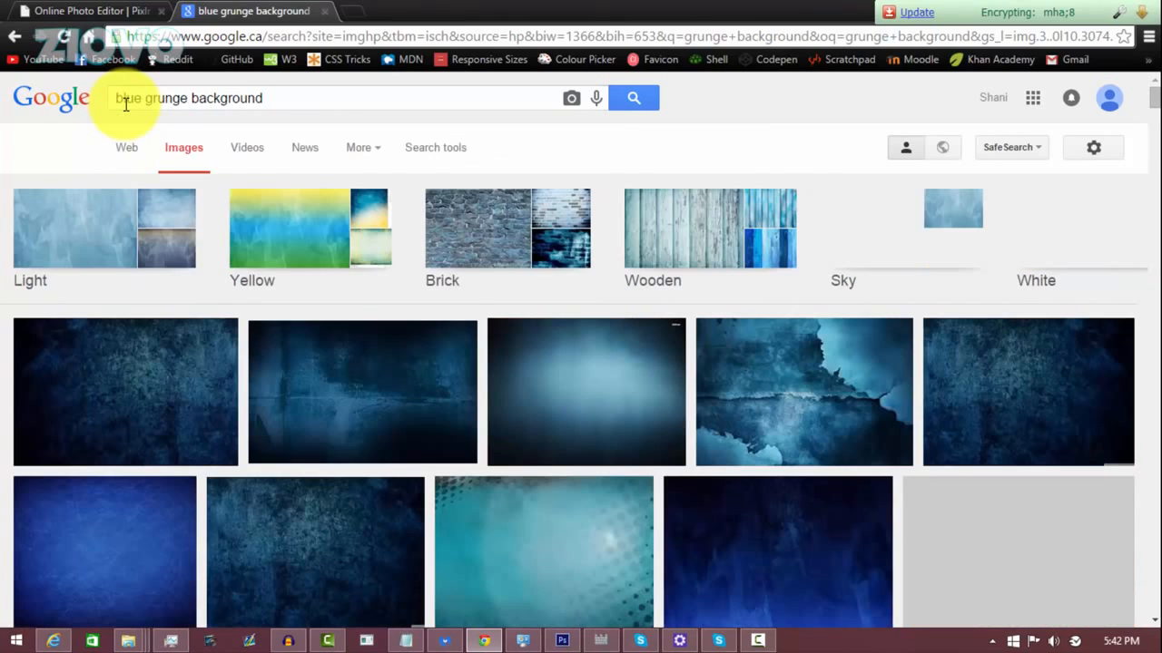
Open the dark blue grunge background result on its source page and download the 2560x1600 version.
{"action": "scroll", "coordinate": [354, 394], "scroll_direction": "down", "scroll_amount": 3}
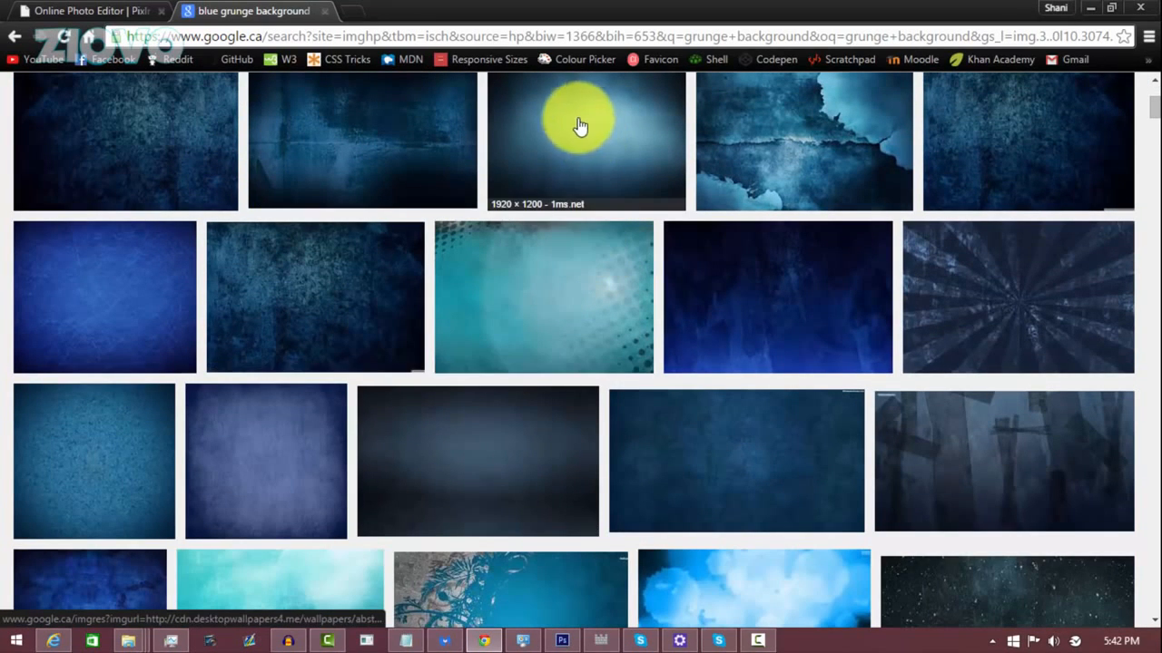
{"action": "left_click", "coordinate": [366, 314]}
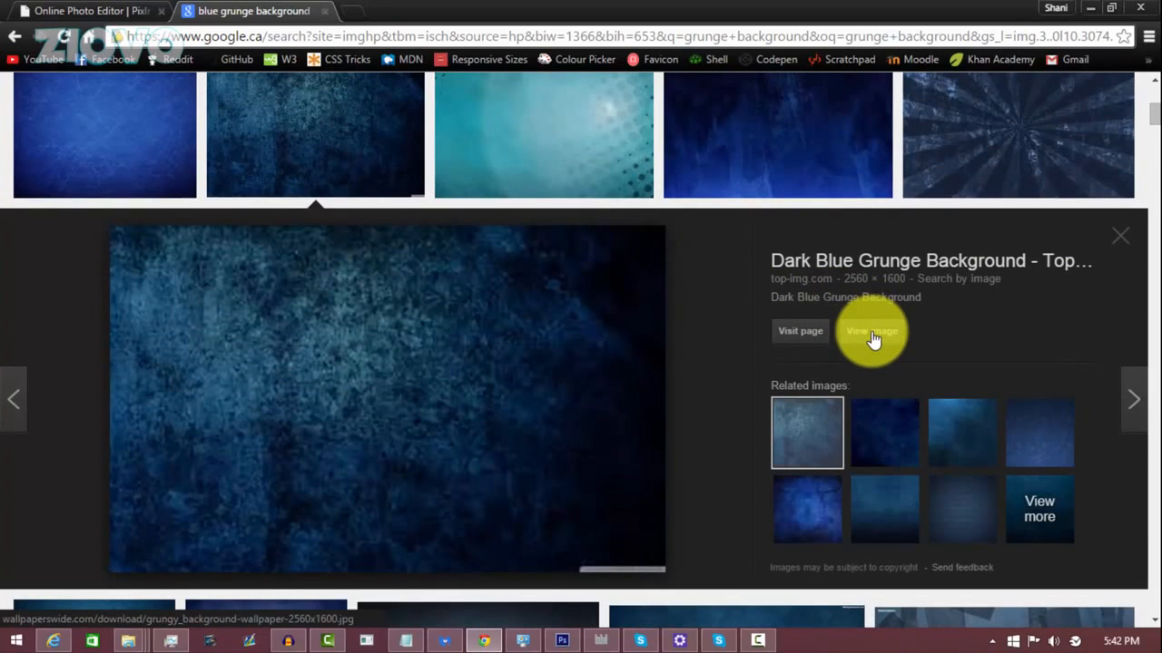
{"action": "left_click", "coordinate": [872, 336]}
{"action": "scroll", "coordinate": [749, 345], "scroll_direction": "down", "scroll_amount": 3}
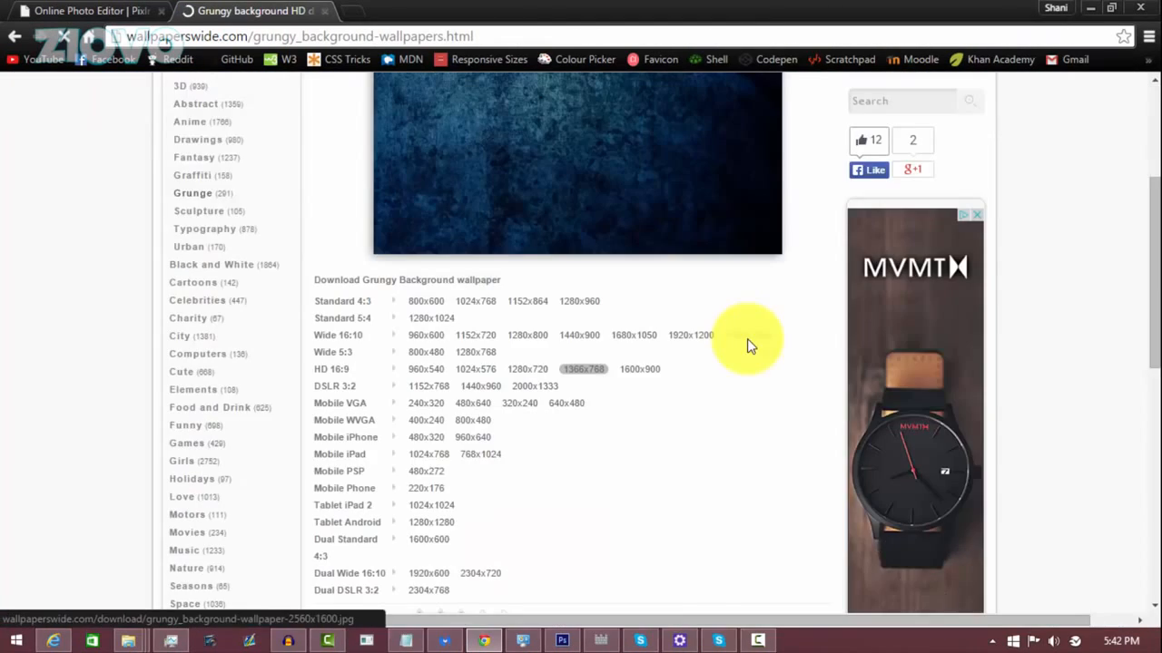
{"action": "left_click", "coordinate": [747, 336]}
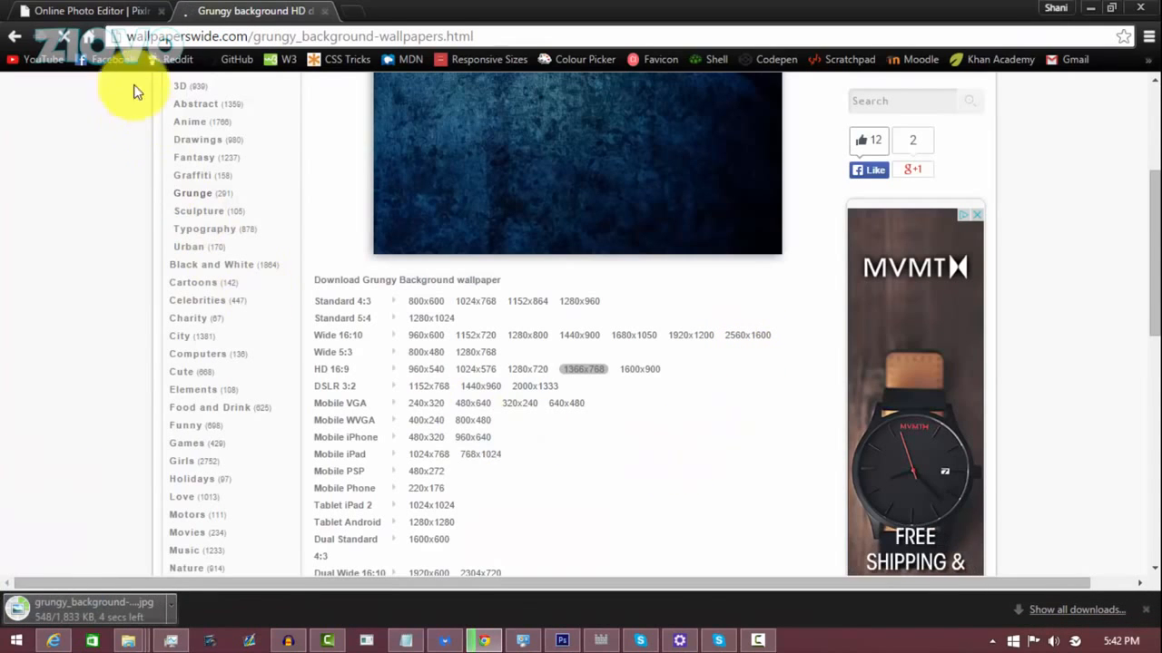
Return to Pixlr, open the downloaded grungy background wallpaper, move its window over the canvas and undo the stray gradient on it.
{"action": "left_click", "coordinate": [107, 8]}
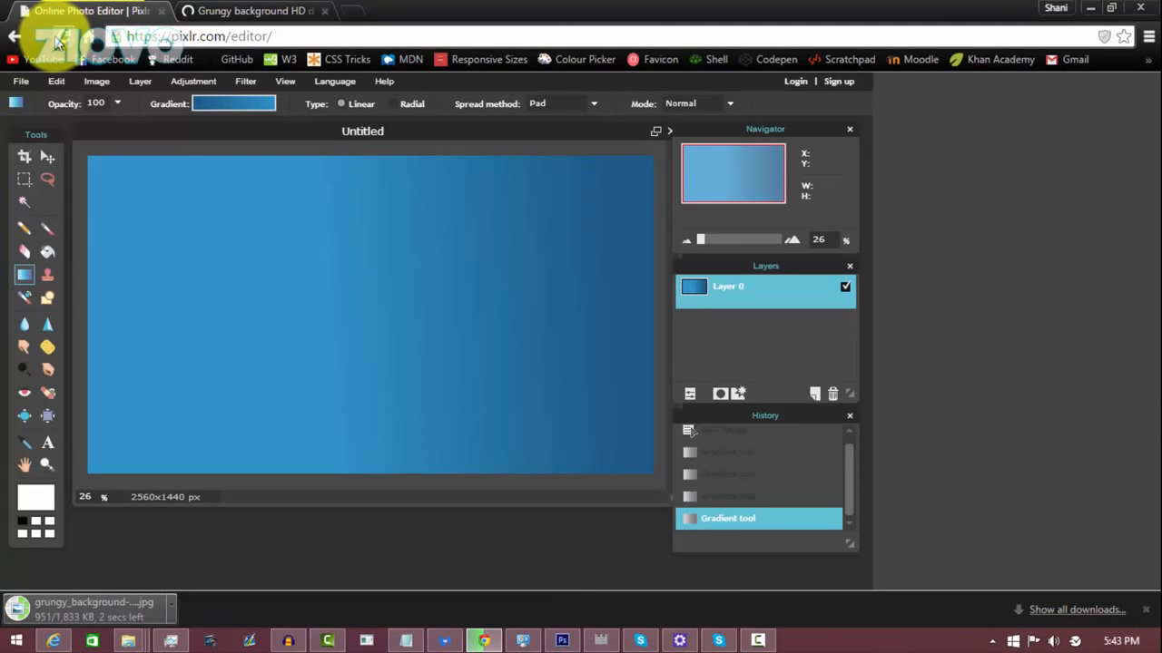
{"action": "left_click", "coordinate": [23, 84]}
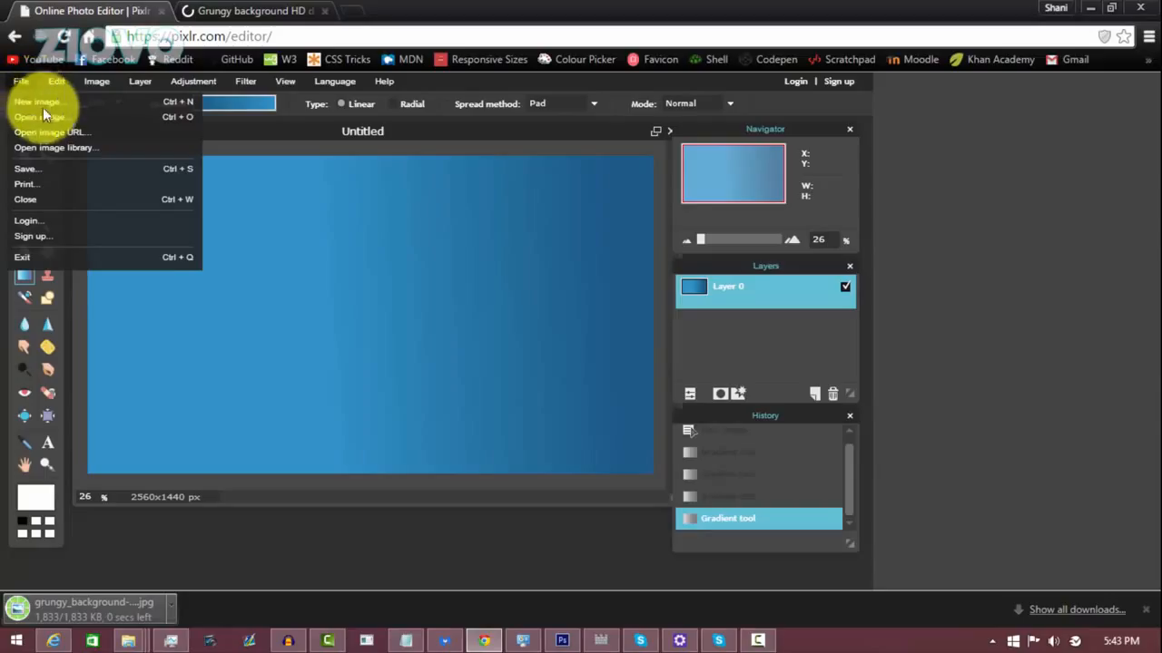
{"action": "left_click", "coordinate": [45, 112]}
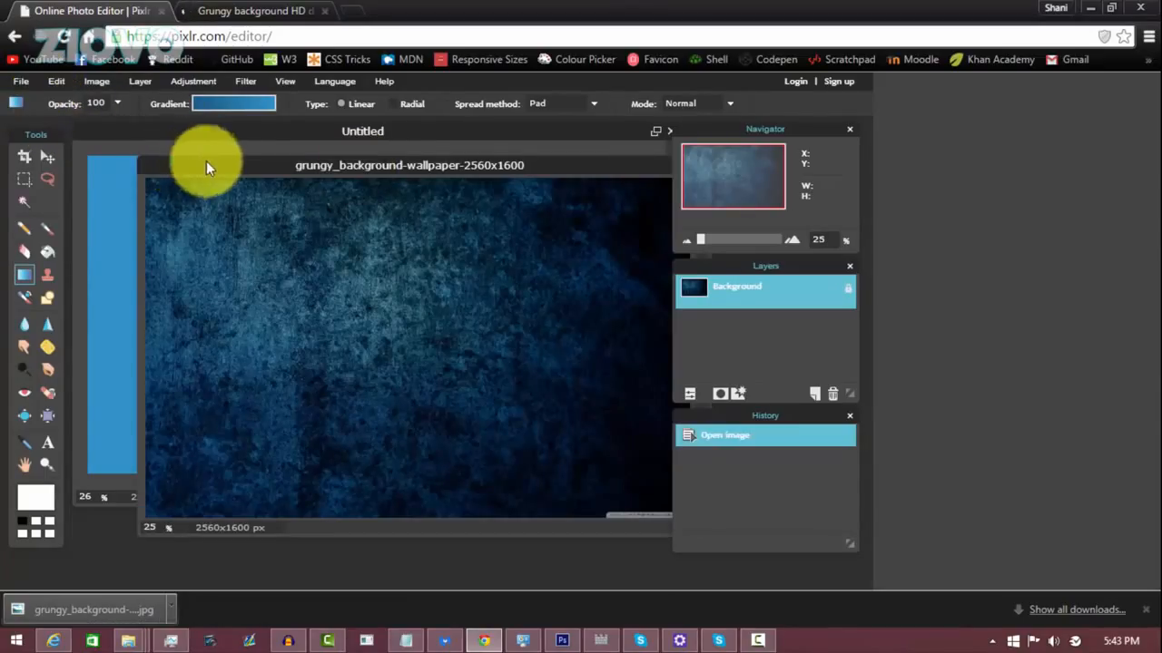
{"action": "left_click_drag", "start_coordinate": [206, 162], "coordinate": [222, 189]}
{"action": "key", "text": "ctrl+z"}
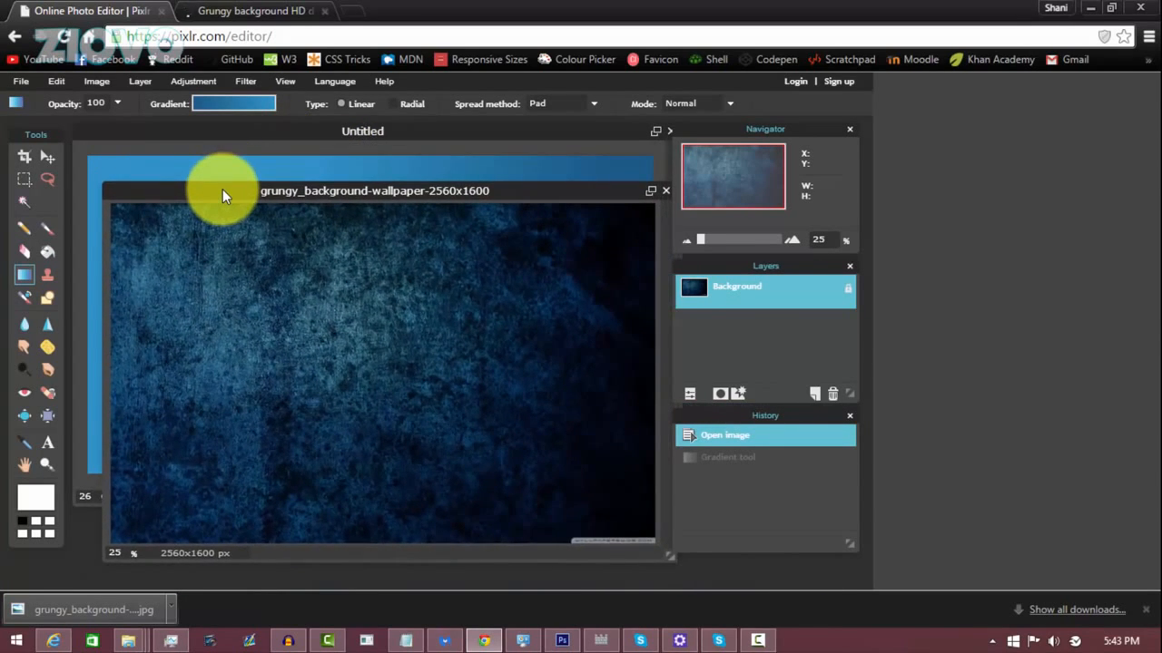
Copy the entire grunge wallpaper and paste it as a new layer into the Untitled image.
{"action": "key", "text": "ctrl+a"}
{"action": "key", "text": "ctrl+c"}
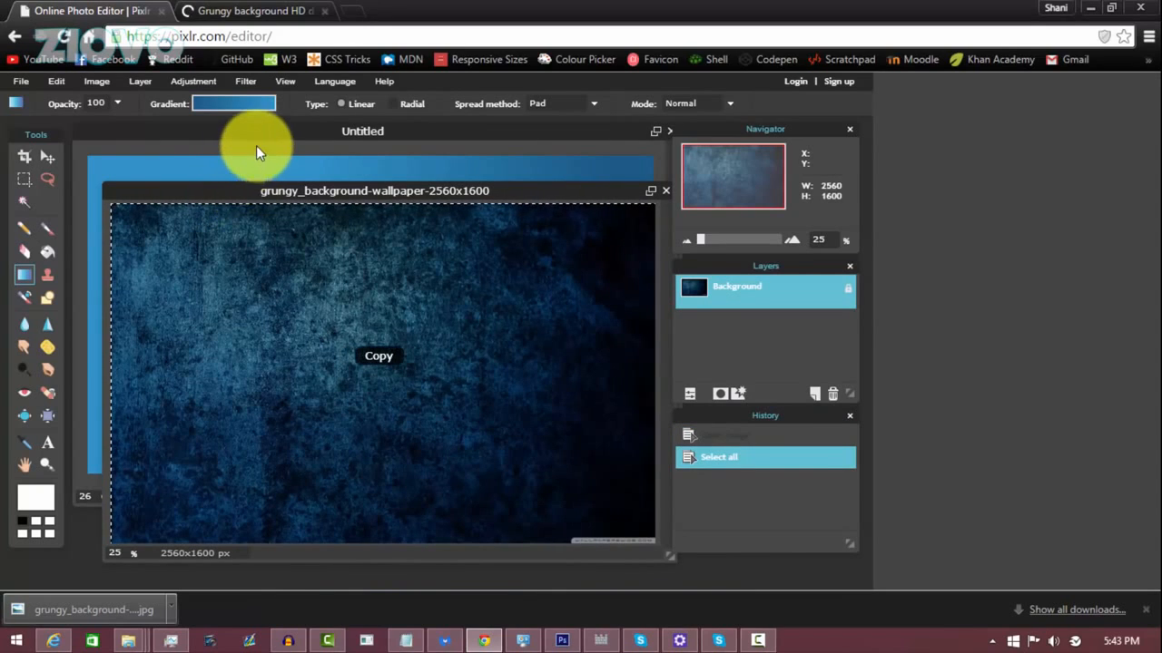
{"action": "left_click", "coordinate": [259, 135]}
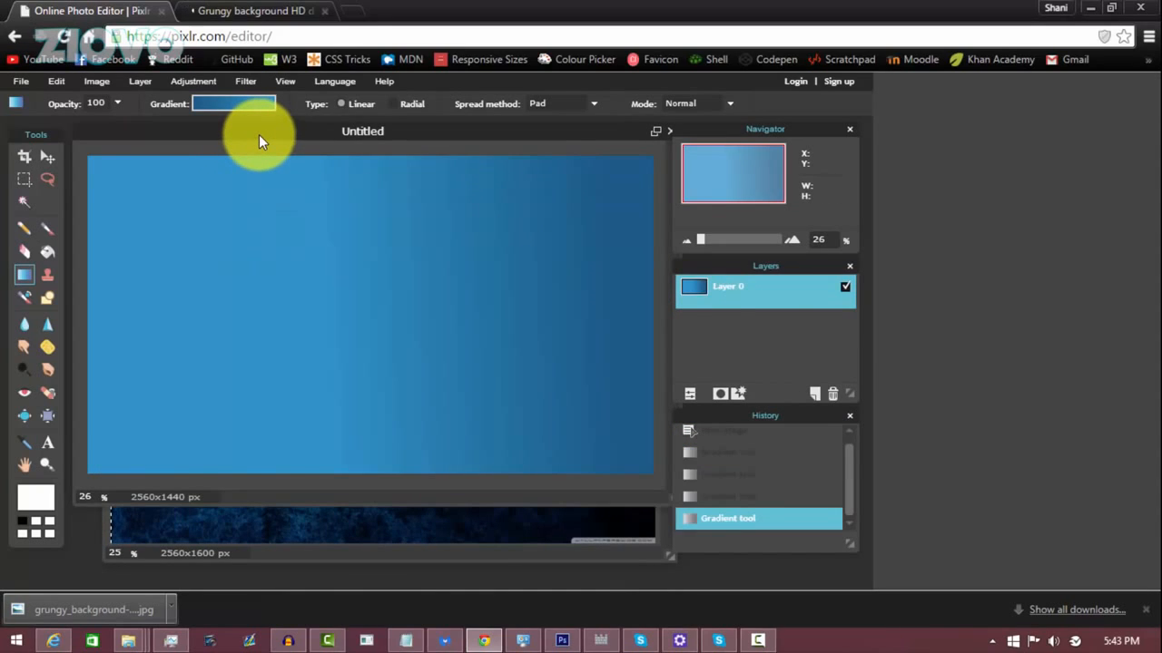
{"action": "key", "text": "ctrl+v"}
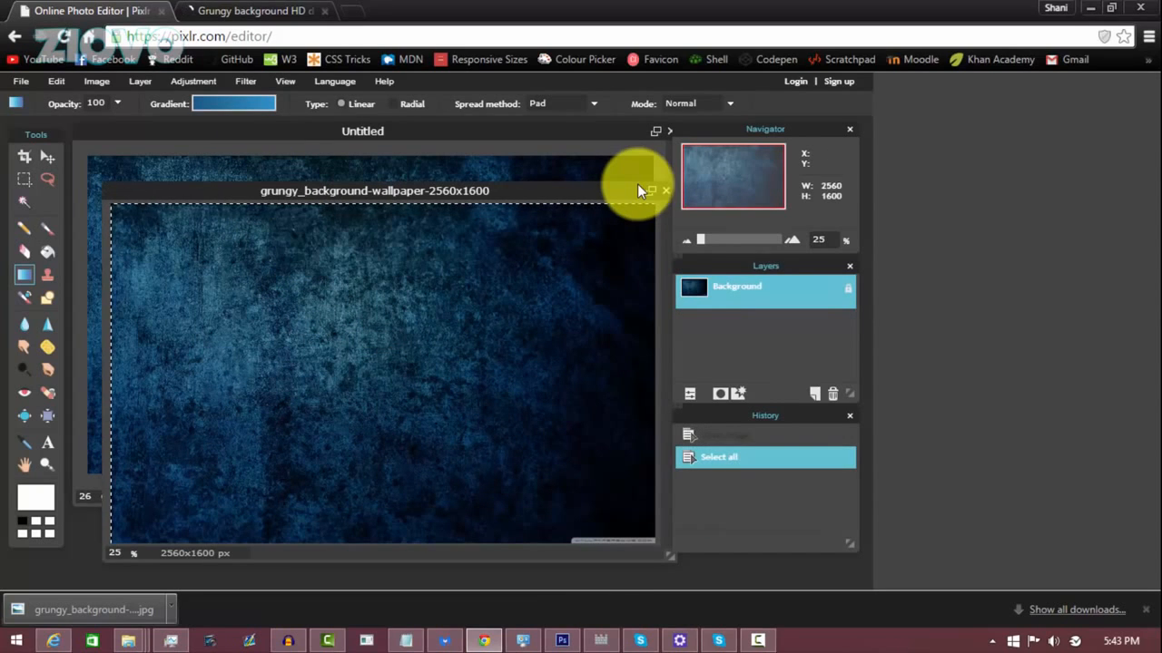
Close the grunge wallpaper image without saving and undo the pasted layer in the Untitled image.
{"action": "left_click", "coordinate": [665, 190]}
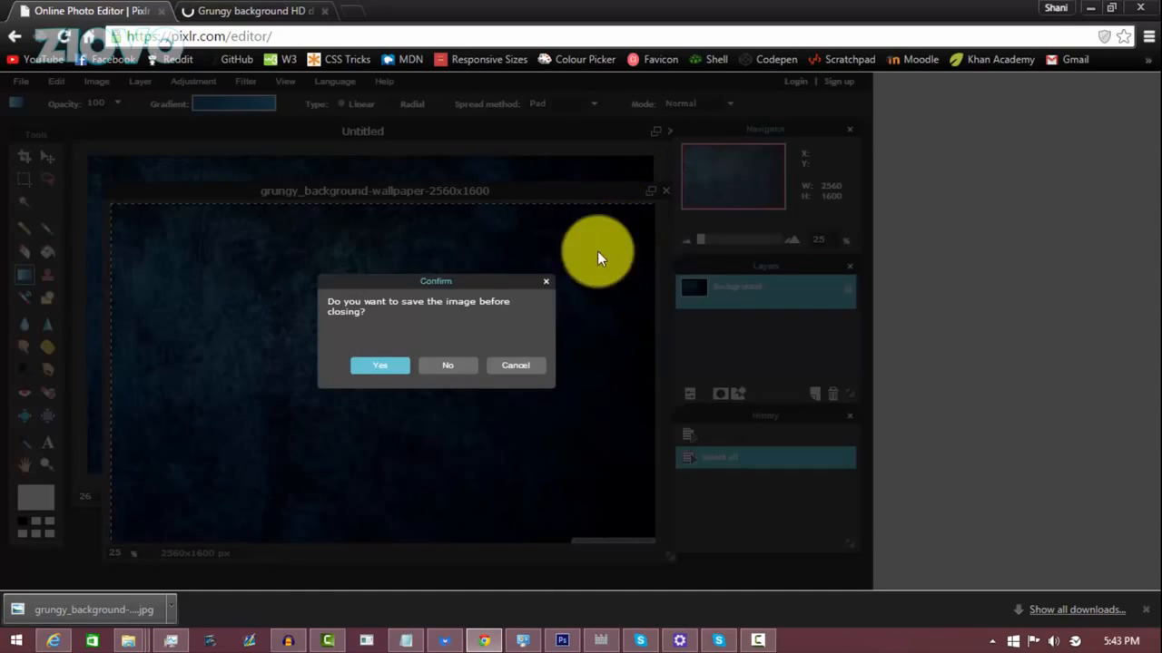
{"action": "left_click", "coordinate": [463, 365]}
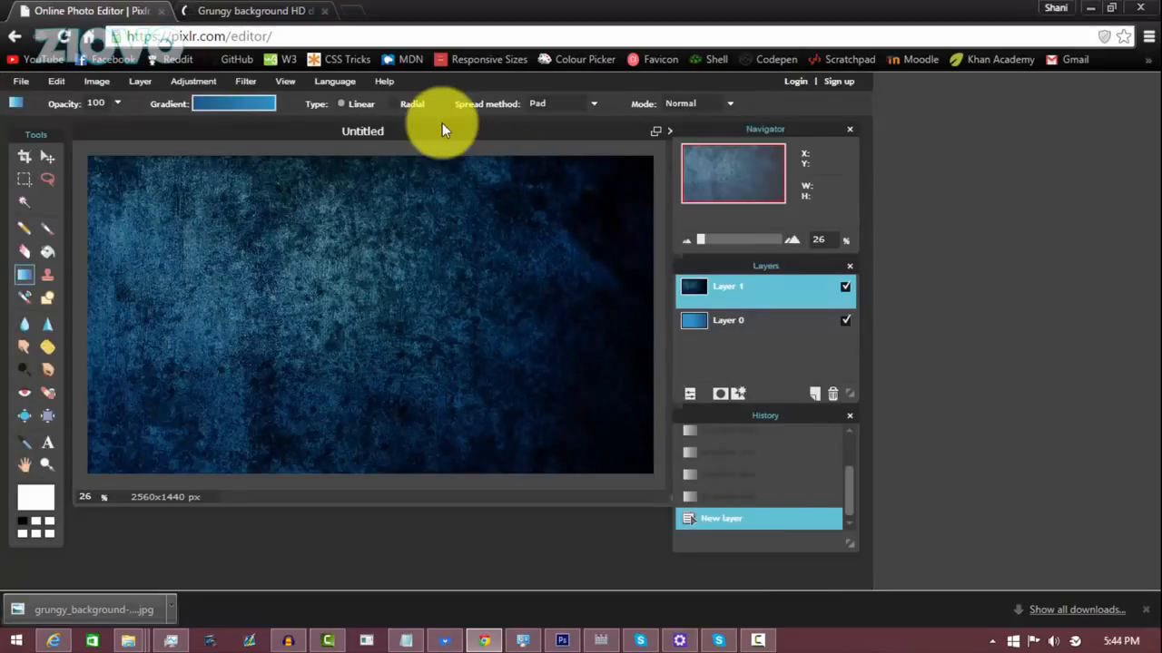
{"action": "key", "text": "ctrl+z"}
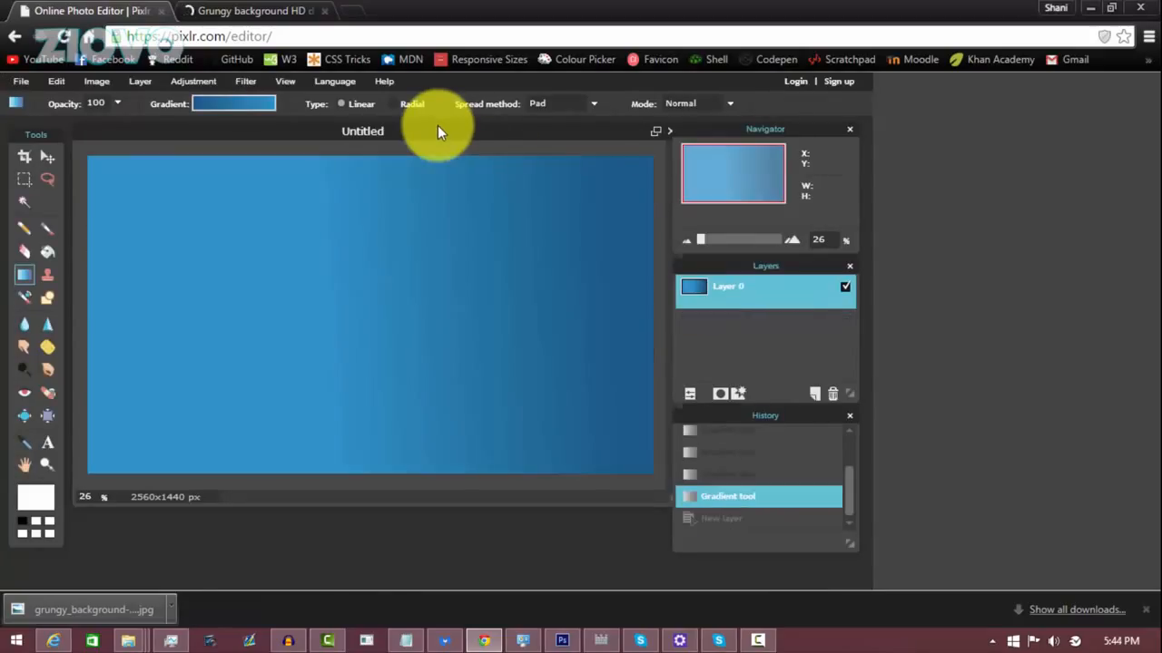
Add a text layer reading "THE BEST CHANNEL EVER!" near the middle of the blue gradient canvas.
{"action": "left_click", "coordinate": [44, 440]}
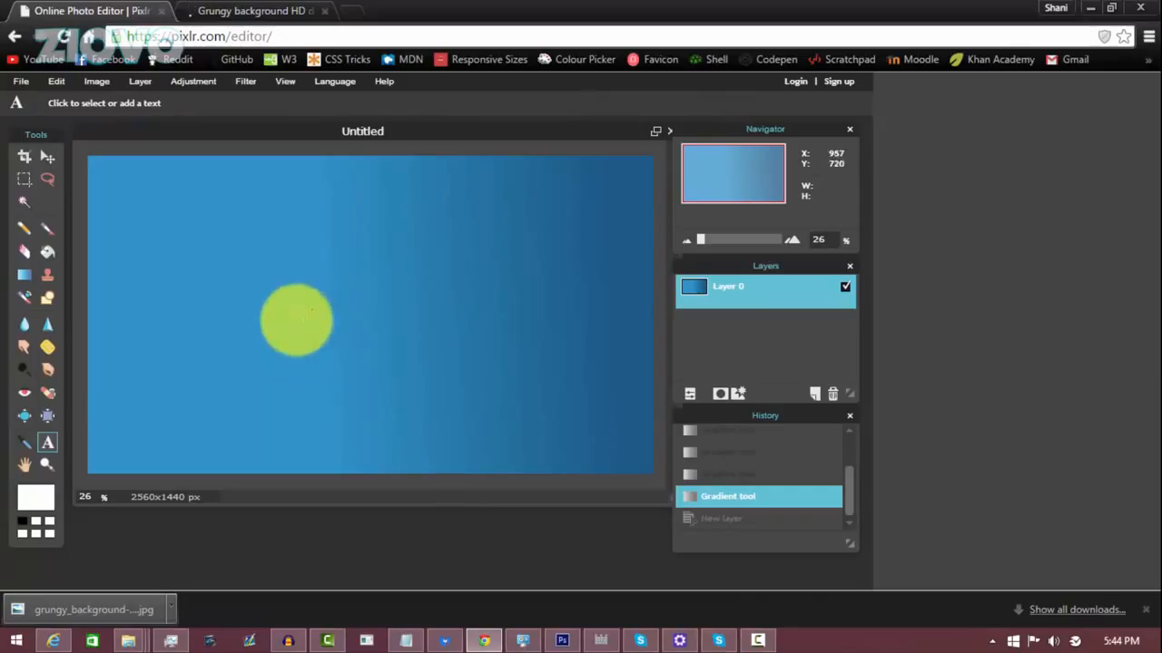
{"action": "left_click", "coordinate": [285, 312]}
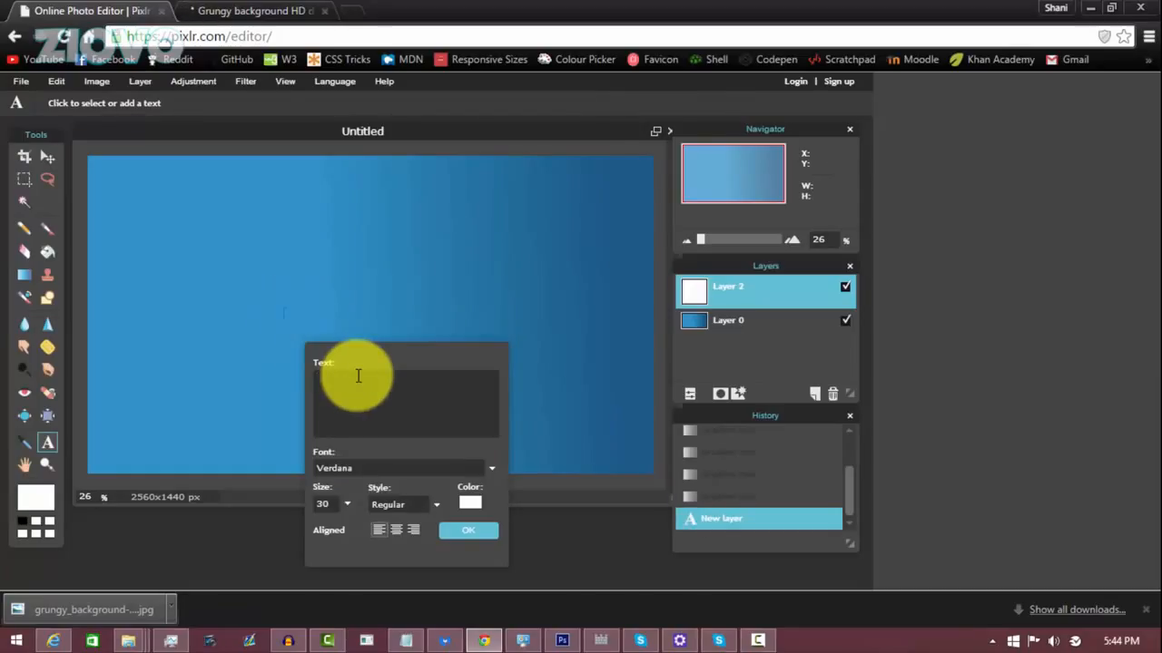
{"action": "type", "text": "THe beST"}
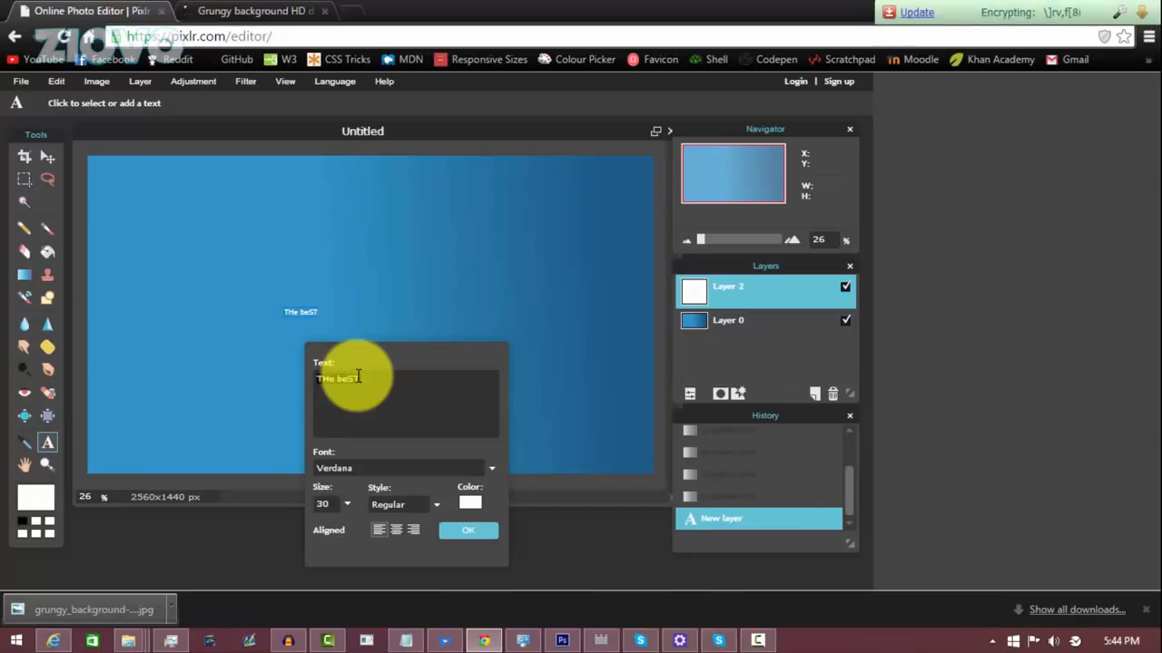
{"action": "type", "text": "HE"}
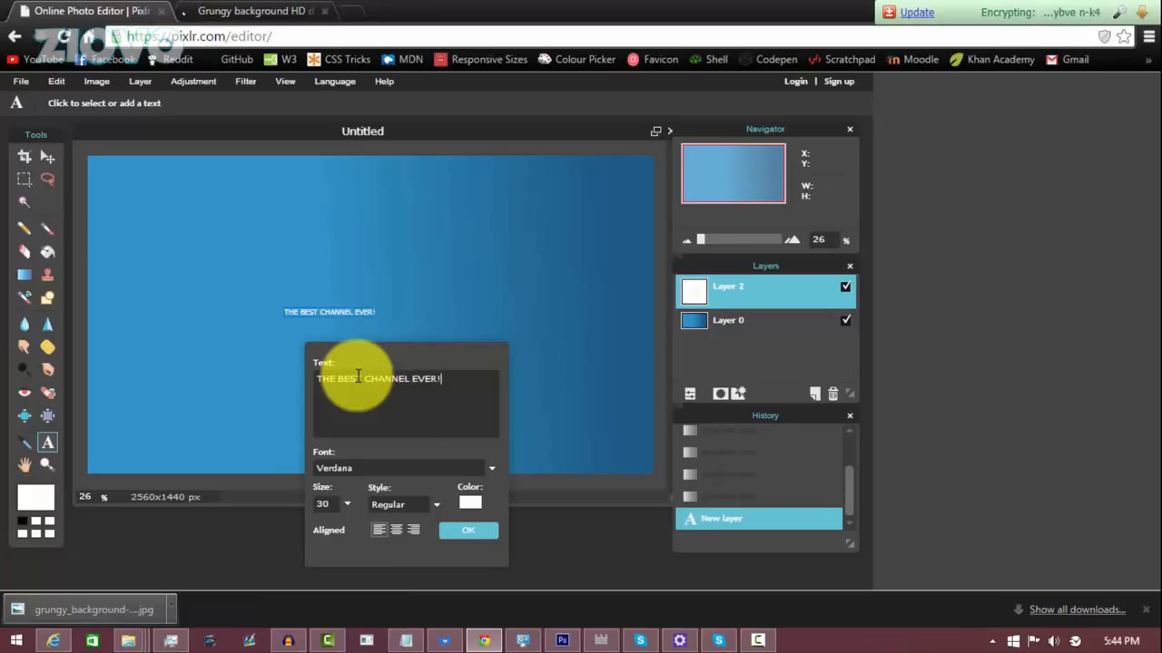
Set the text's font to BatmanForeverAlternate and its size to 80.
{"action": "left_click", "coordinate": [378, 467]}
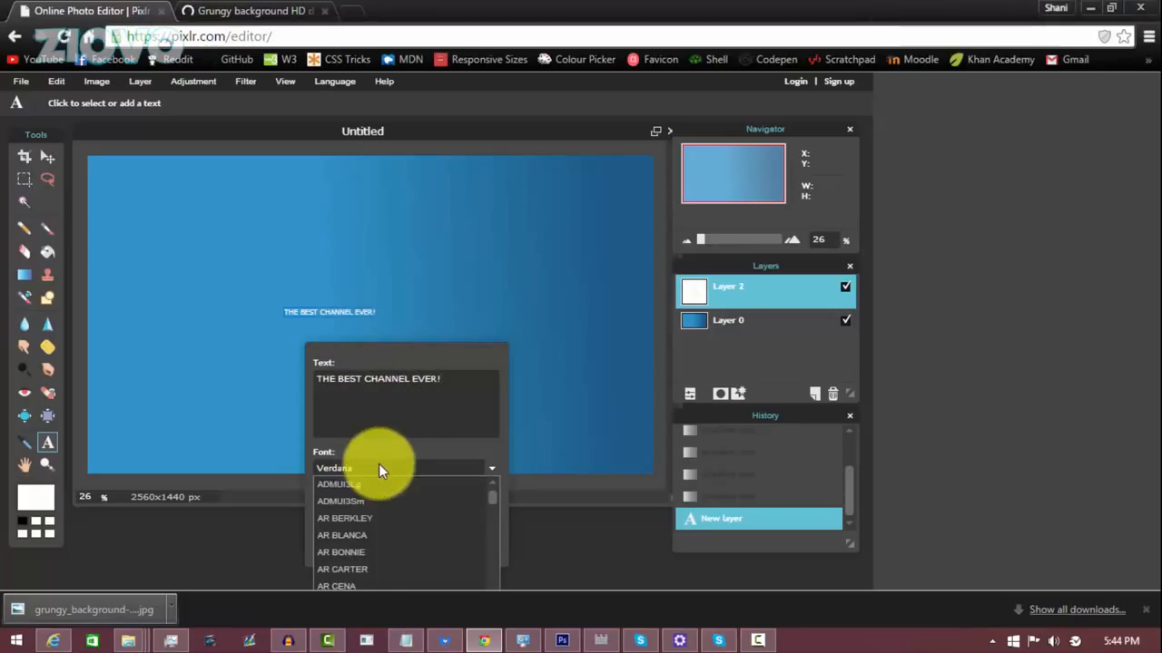
{"action": "left_click_drag", "start_coordinate": [491, 494], "coordinate": [493, 512]}
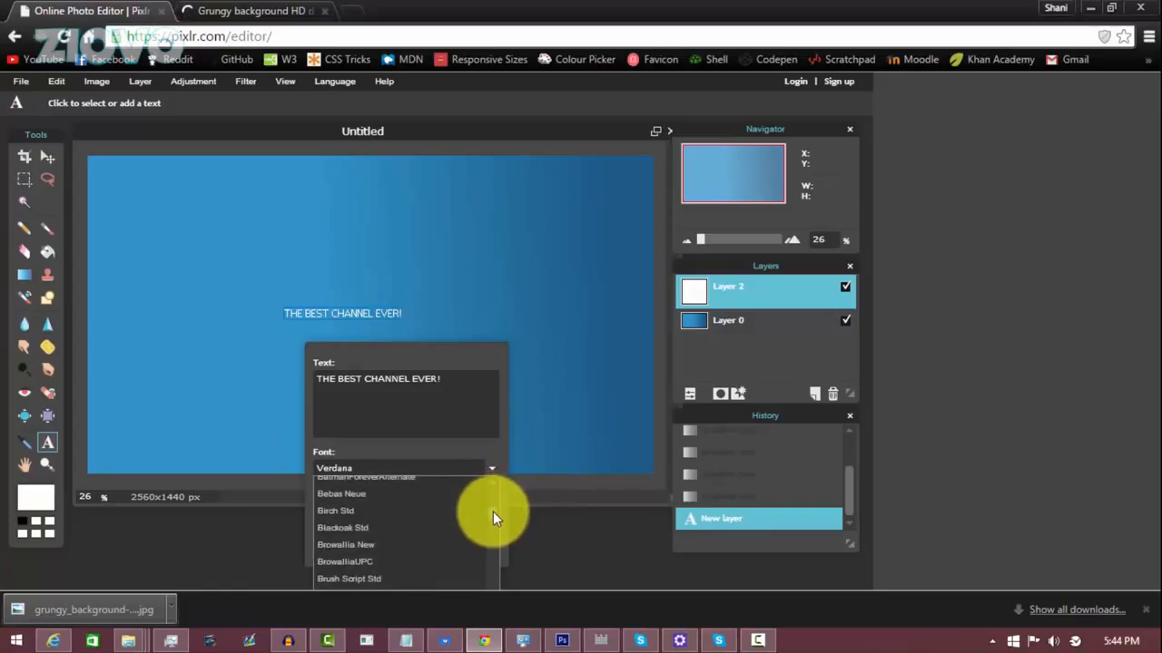
{"action": "left_click", "coordinate": [455, 480]}
{"action": "left_click", "coordinate": [347, 502]}
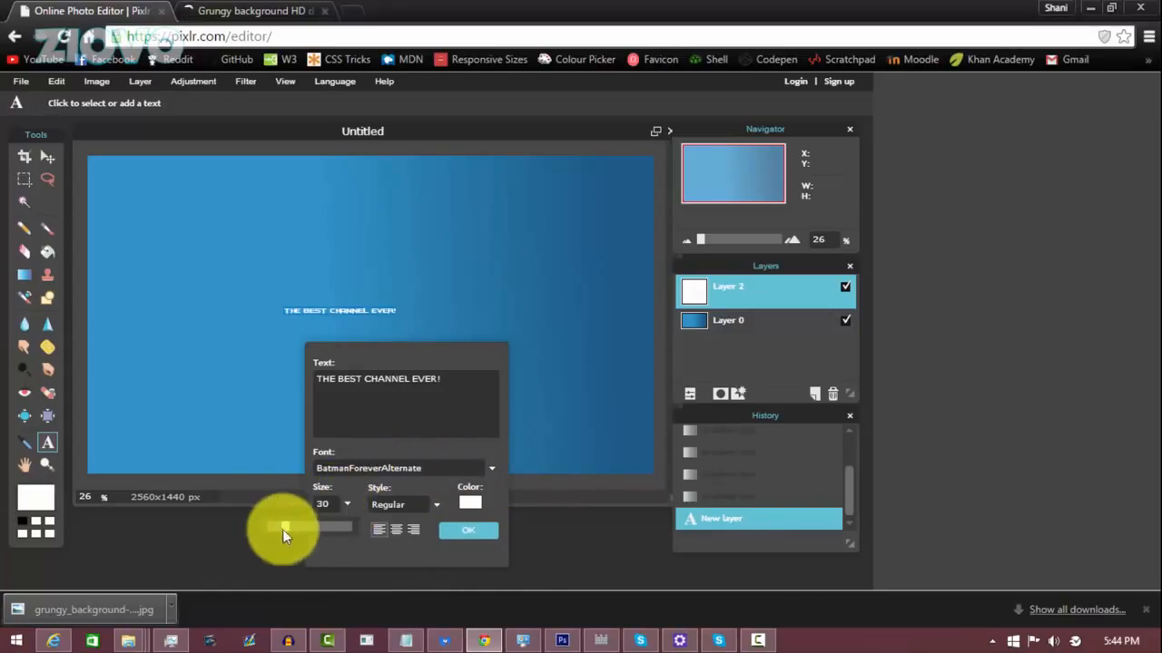
{"action": "left_click_drag", "start_coordinate": [282, 529], "coordinate": [316, 529]}
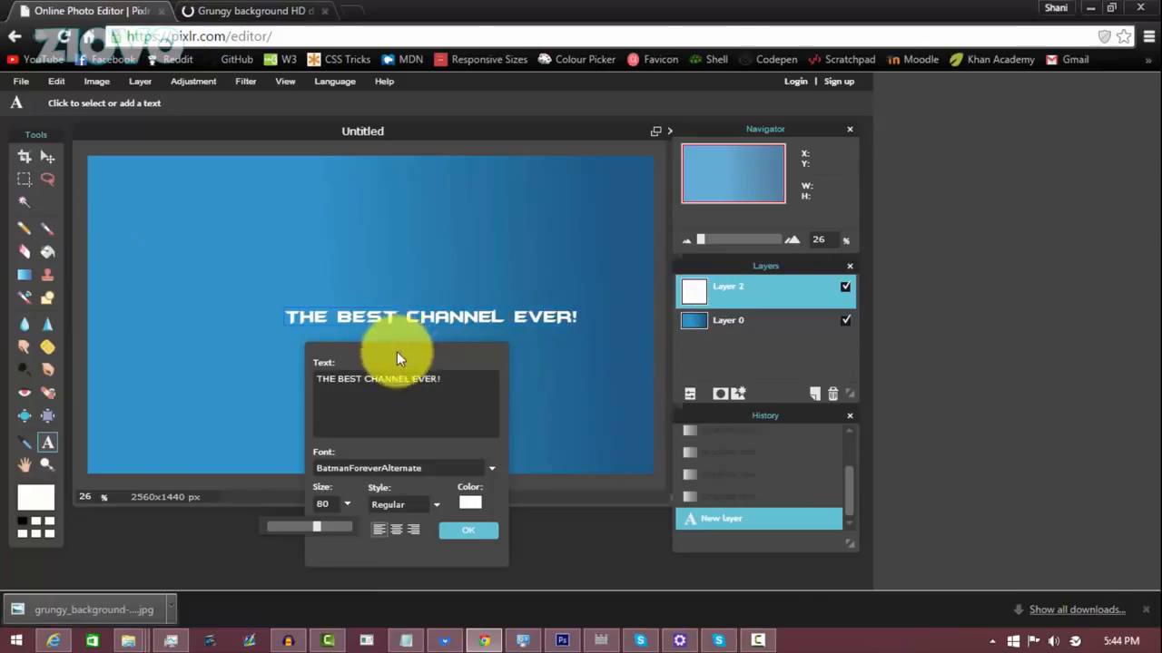
Move the text settings window aside, set the text's style to Italic and accept the text.
{"action": "left_click_drag", "start_coordinate": [397, 353], "coordinate": [593, 324]}
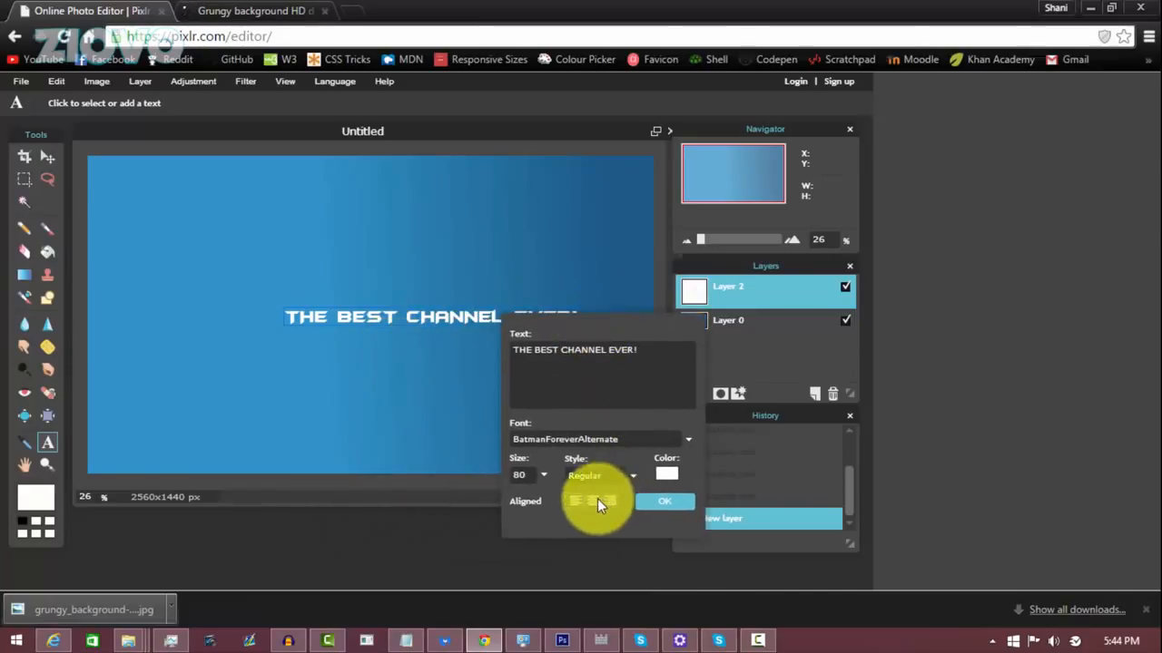
{"action": "left_click", "coordinate": [634, 474]}
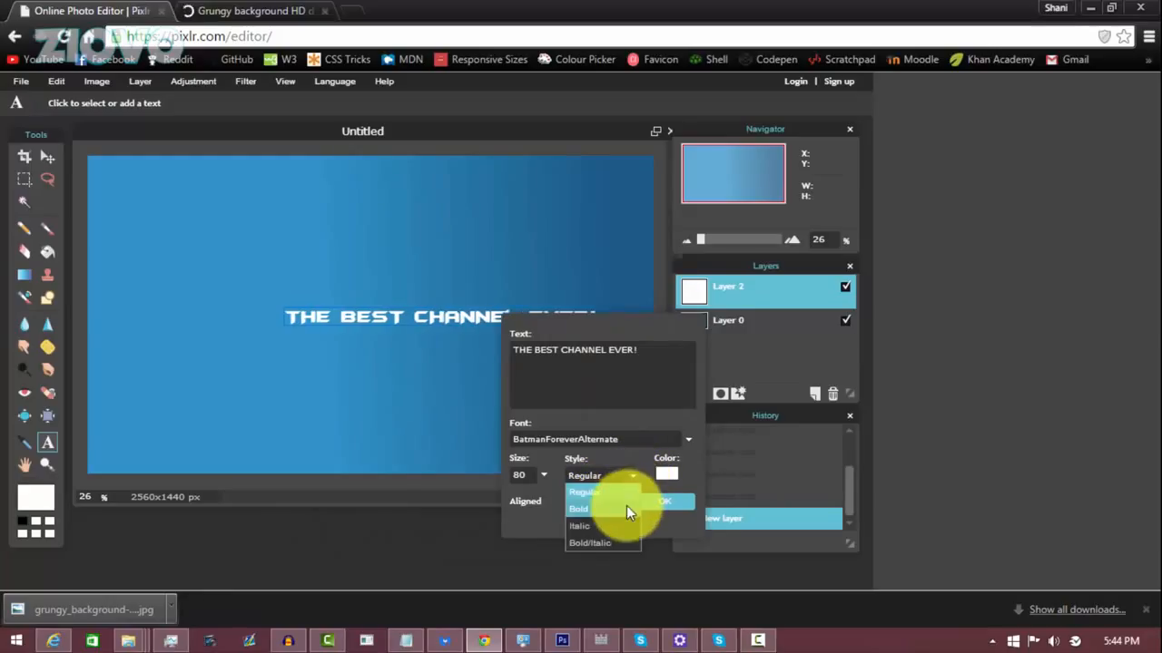
{"action": "left_click", "coordinate": [626, 529]}
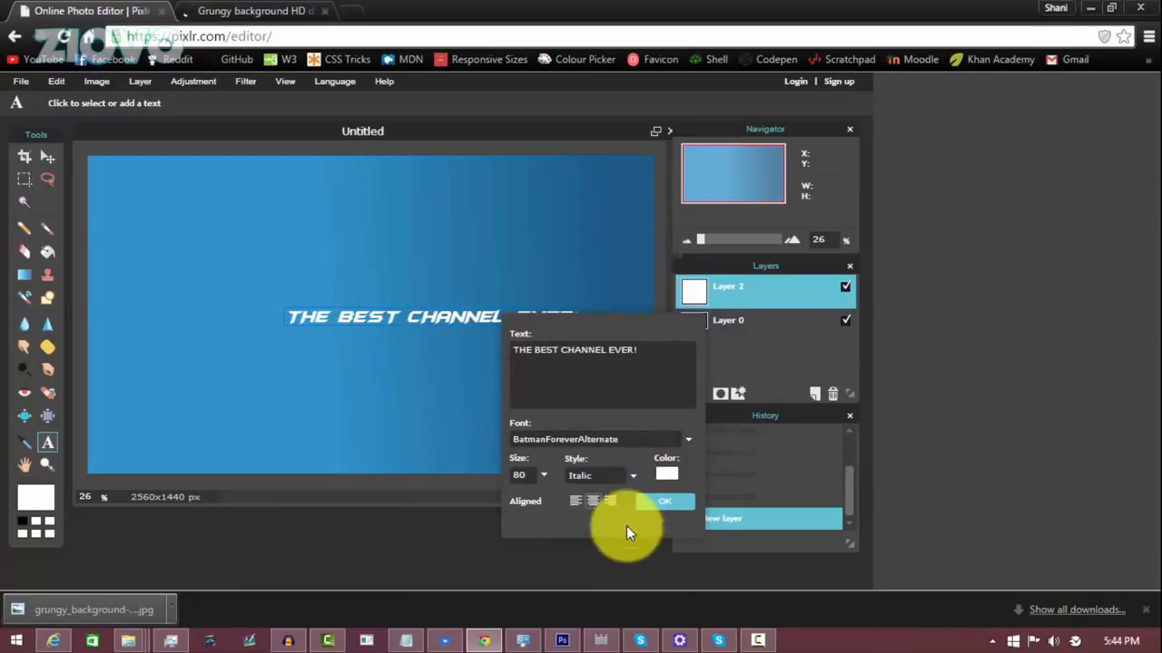
{"action": "left_click", "coordinate": [668, 506]}
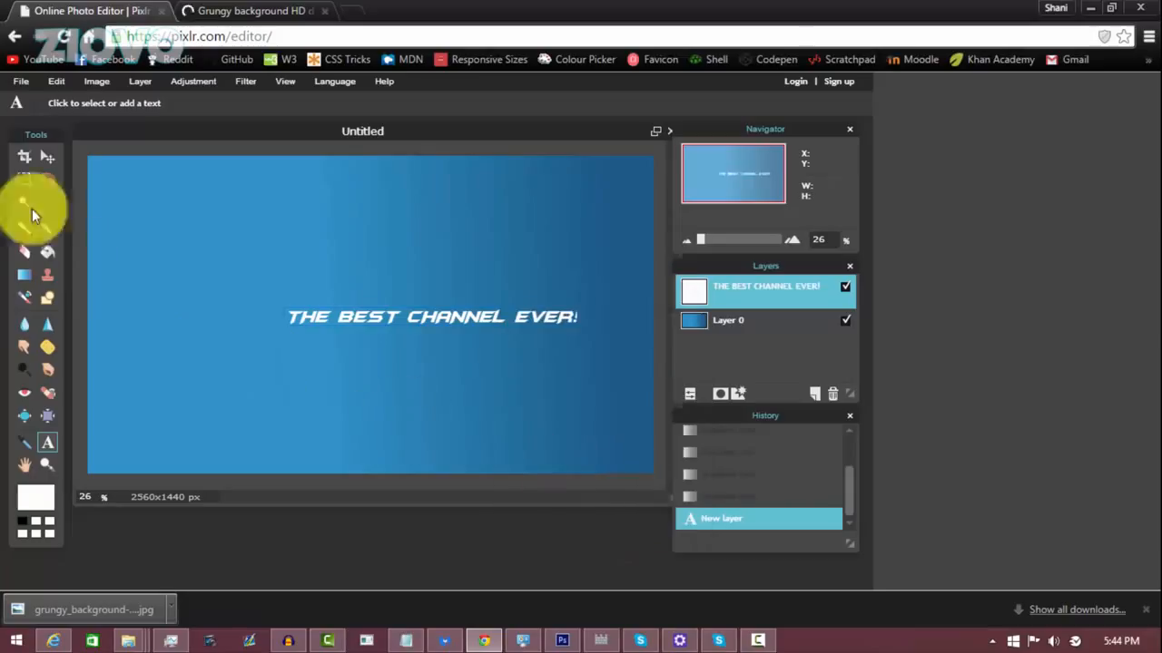
Move the "THE BEST CHANNEL EVER!" text to the centre of the canvas and deselect all.
{"action": "left_click", "coordinate": [48, 157]}
{"action": "left_click_drag", "start_coordinate": [390, 316], "coordinate": [309, 342]}
{"action": "key", "text": "ctrl+d"}
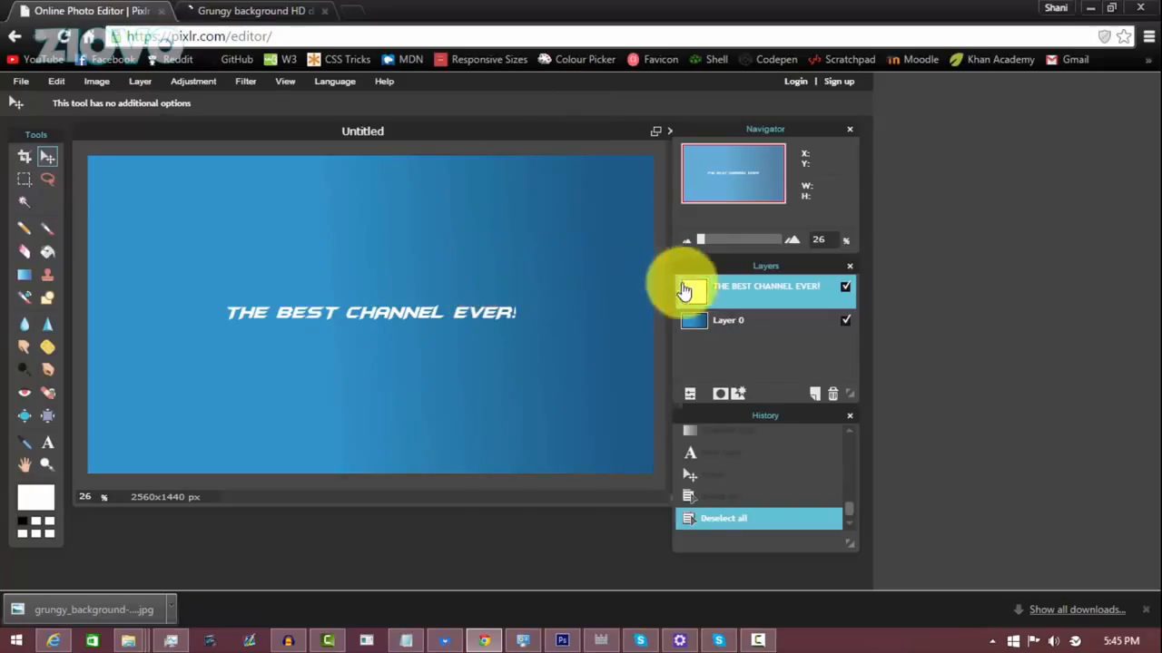
Enable an outer glow in the text layer's styles and try the inner glow, inner shadow and bevel options.
{"action": "left_click", "coordinate": [740, 393]}
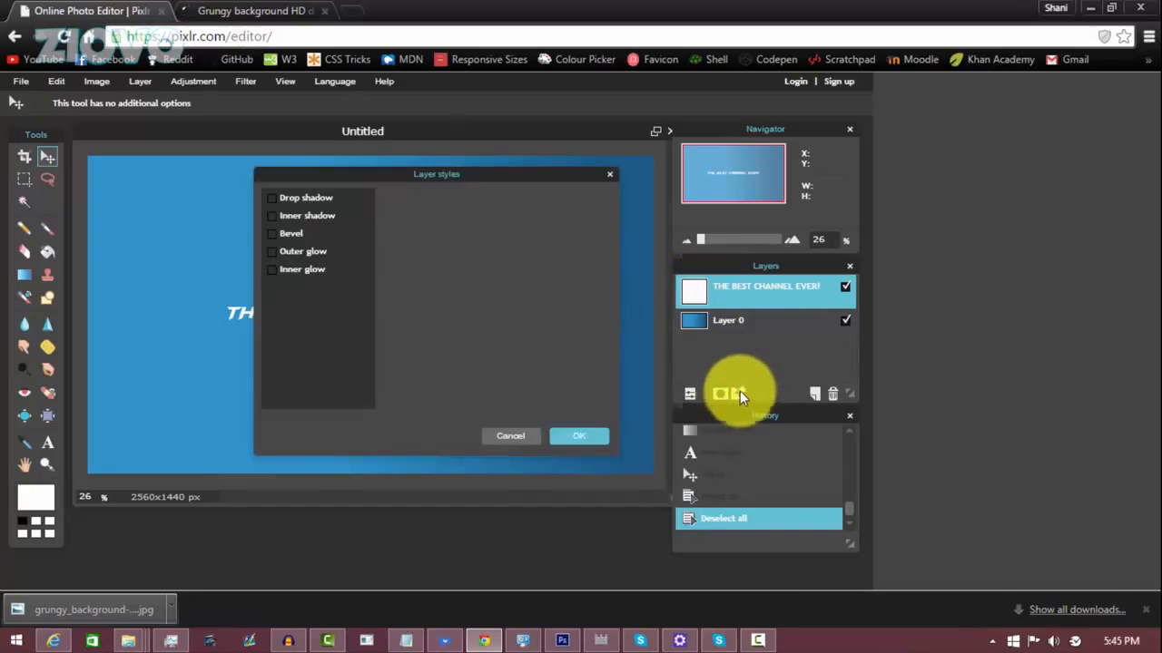
{"action": "left_click_drag", "start_coordinate": [348, 172], "coordinate": [657, 172]}
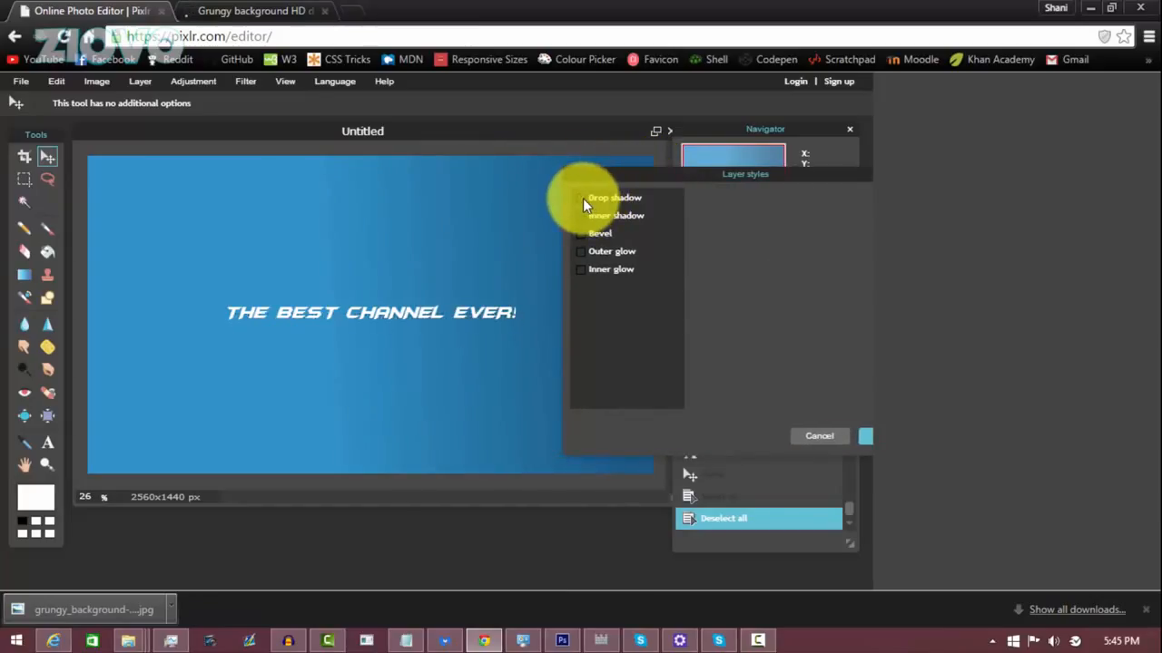
{"action": "left_click", "coordinate": [578, 252]}
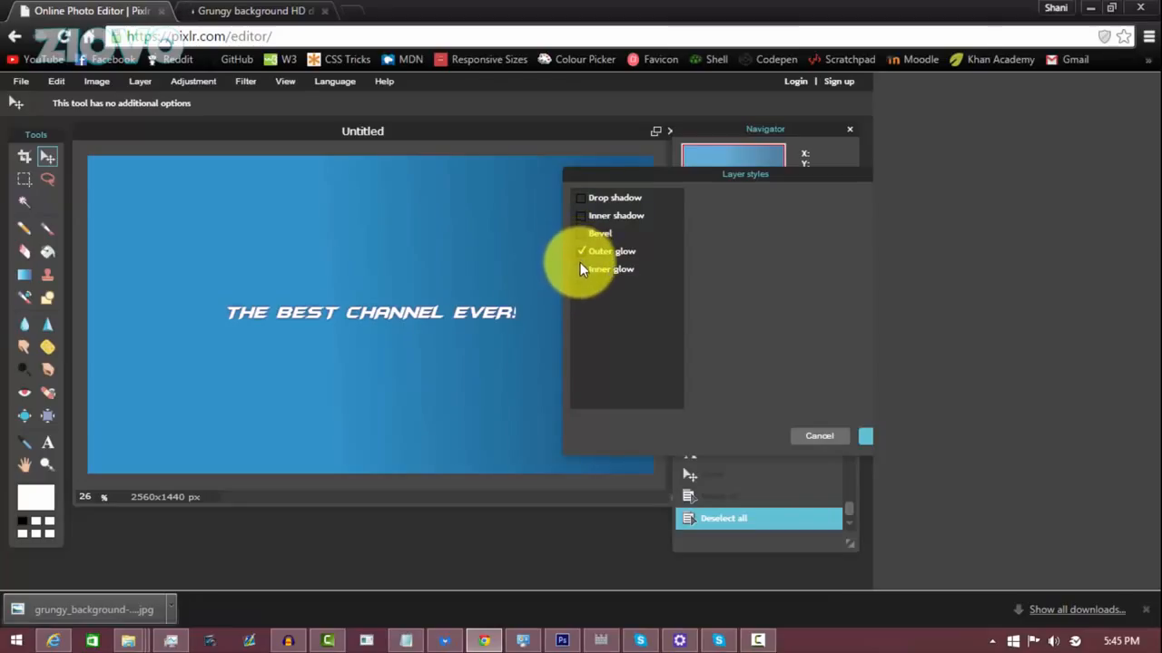
{"action": "left_click", "coordinate": [580, 269]}
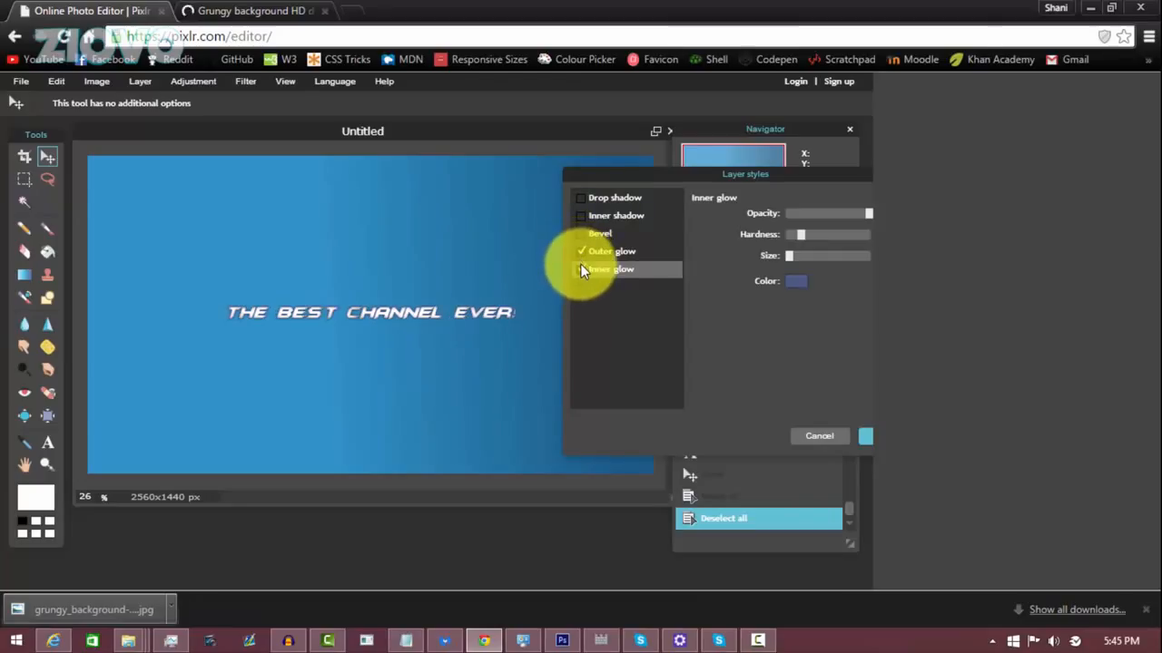
{"action": "left_click", "coordinate": [581, 218]}
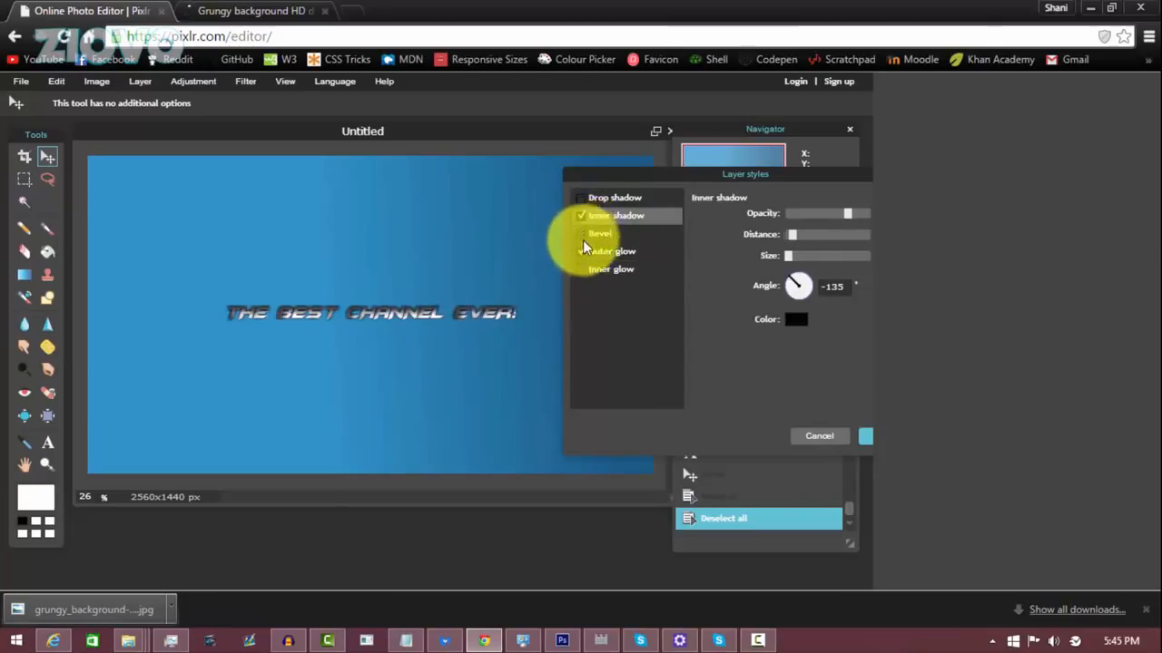
{"action": "left_click", "coordinate": [583, 238]}
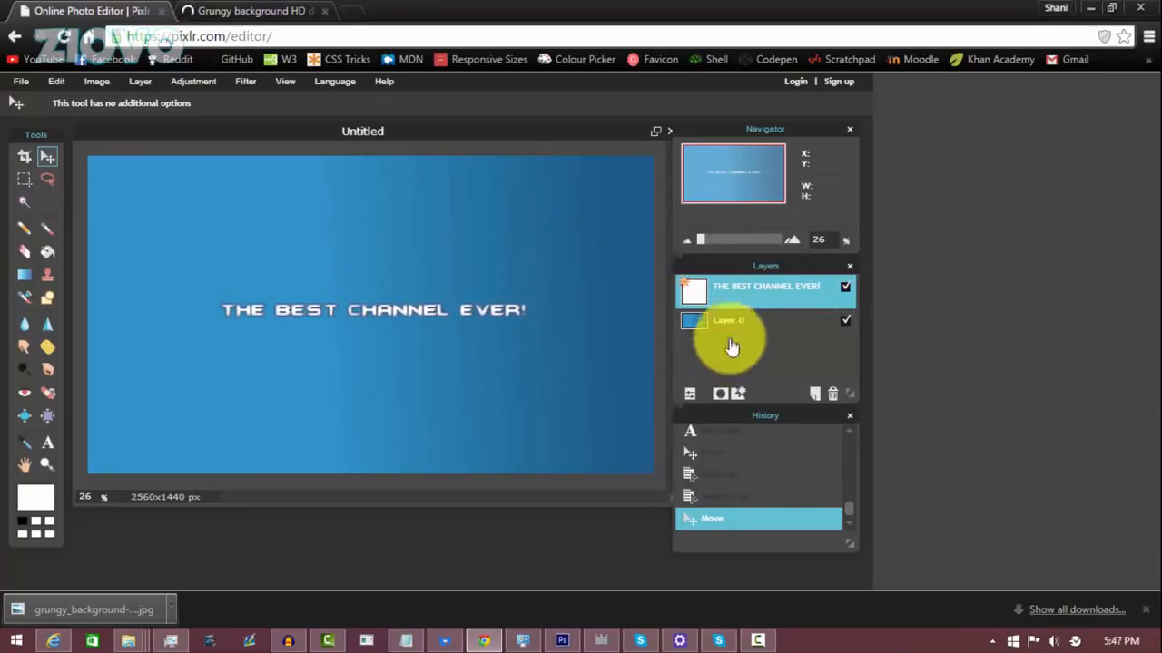
Duplicate the "THE BEST CHANNEL EVER!" text layer and place the copy directly below the original line.
{"action": "right_click", "coordinate": [732, 290]}
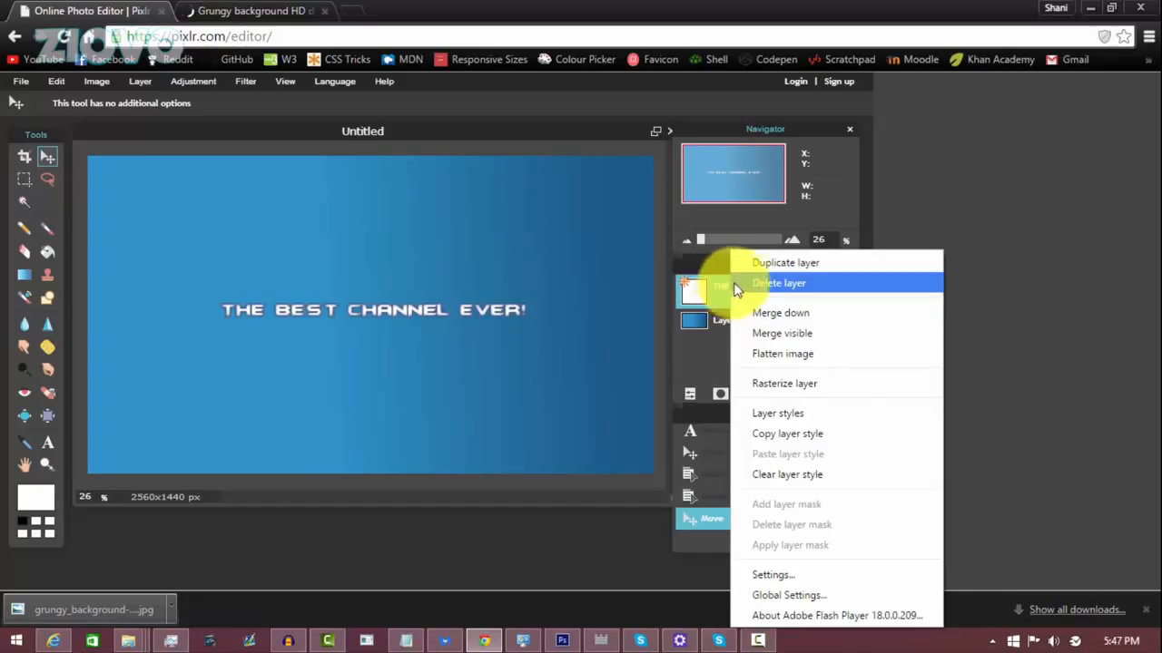
{"action": "left_click", "coordinate": [742, 263]}
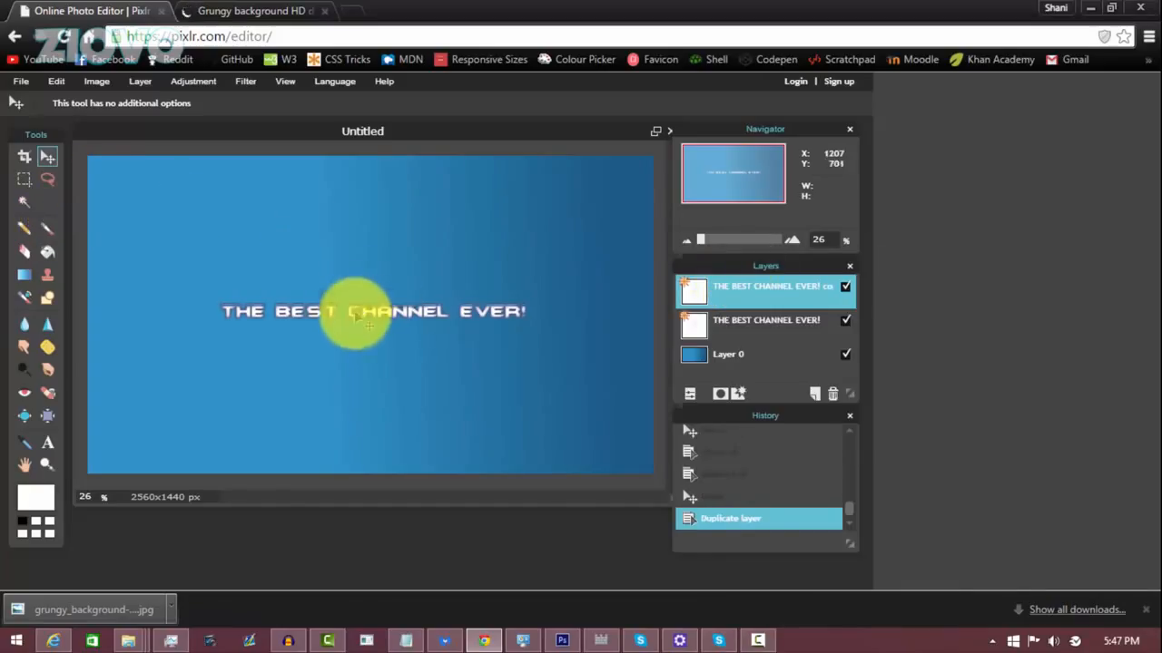
{"action": "left_click_drag", "start_coordinate": [356, 305], "coordinate": [356, 321]}
Change the duplicated line's text to "subsCRIBE FOR AWESOME VIDEOS!".
{"action": "left_click", "coordinate": [47, 442]}
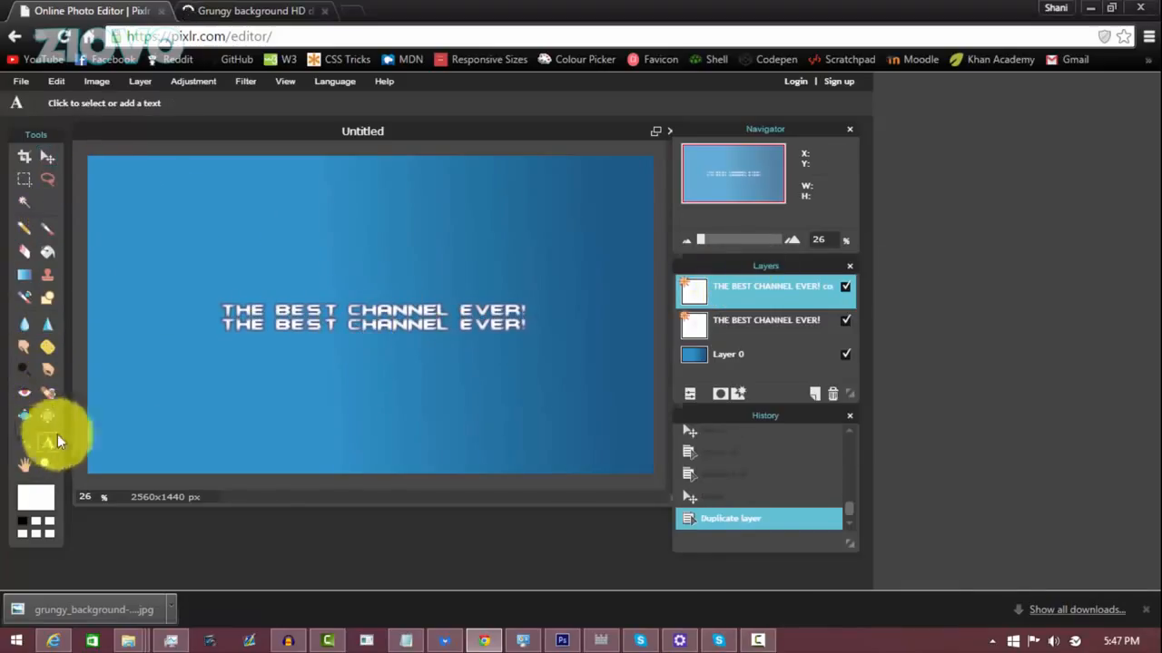
{"action": "left_click", "coordinate": [283, 327]}
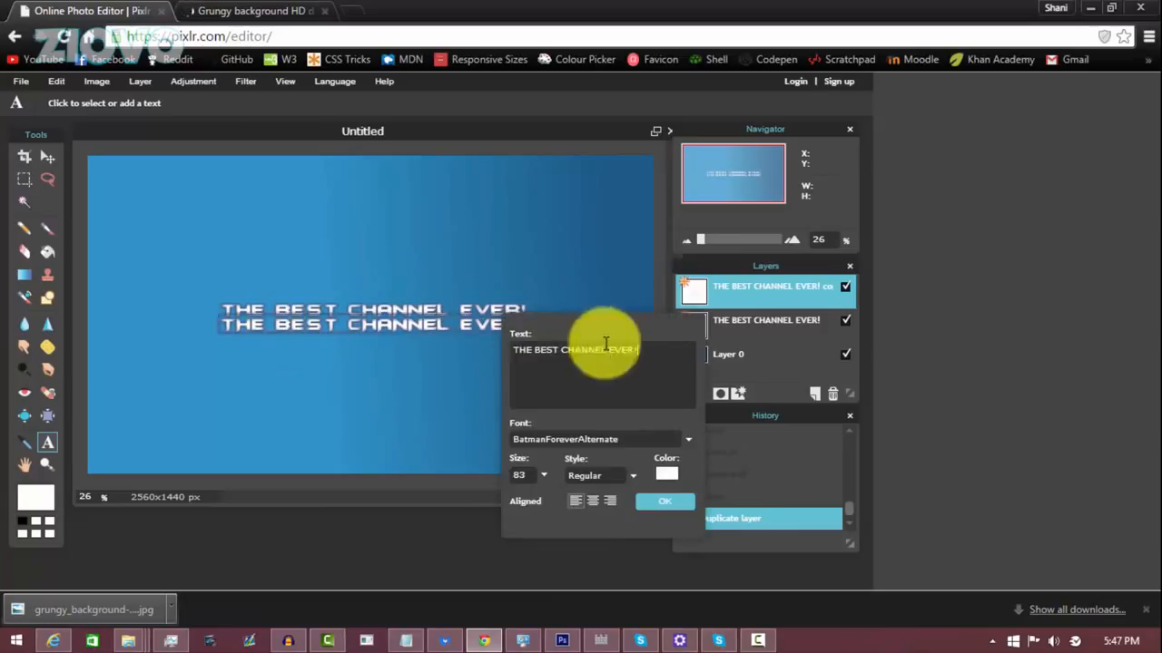
{"action": "left_click_drag", "start_coordinate": [636, 354], "coordinate": [404, 354]}
{"action": "type", "text": "ubsCRIBE FOR AWESOME VIDEO"}
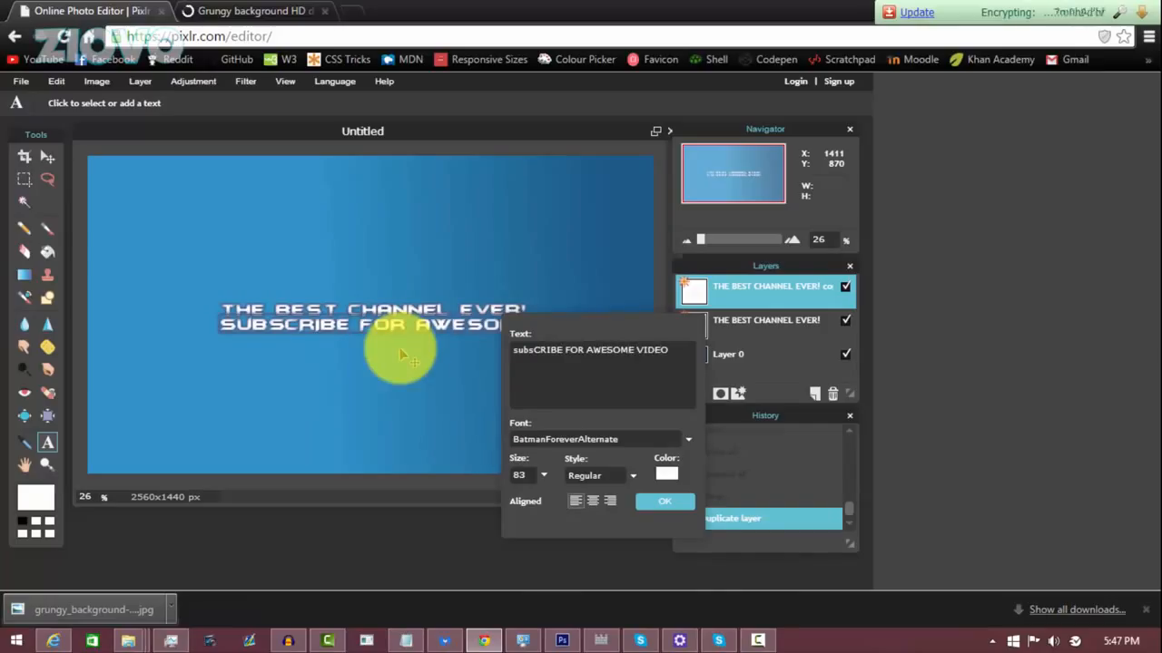
{"action": "type", "text": "!"}
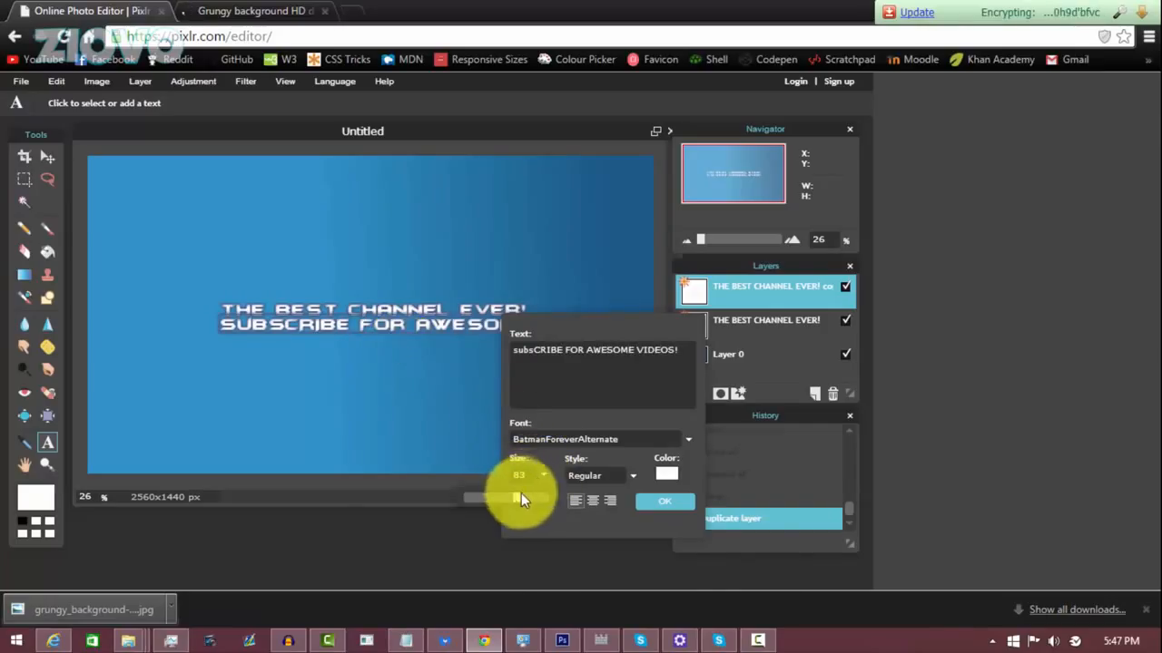
Set the second line's size to 49 and centre it just below the "THE BEST CHANNEL EVER!" line.
{"action": "left_click_drag", "start_coordinate": [521, 492], "coordinate": [492, 498]}
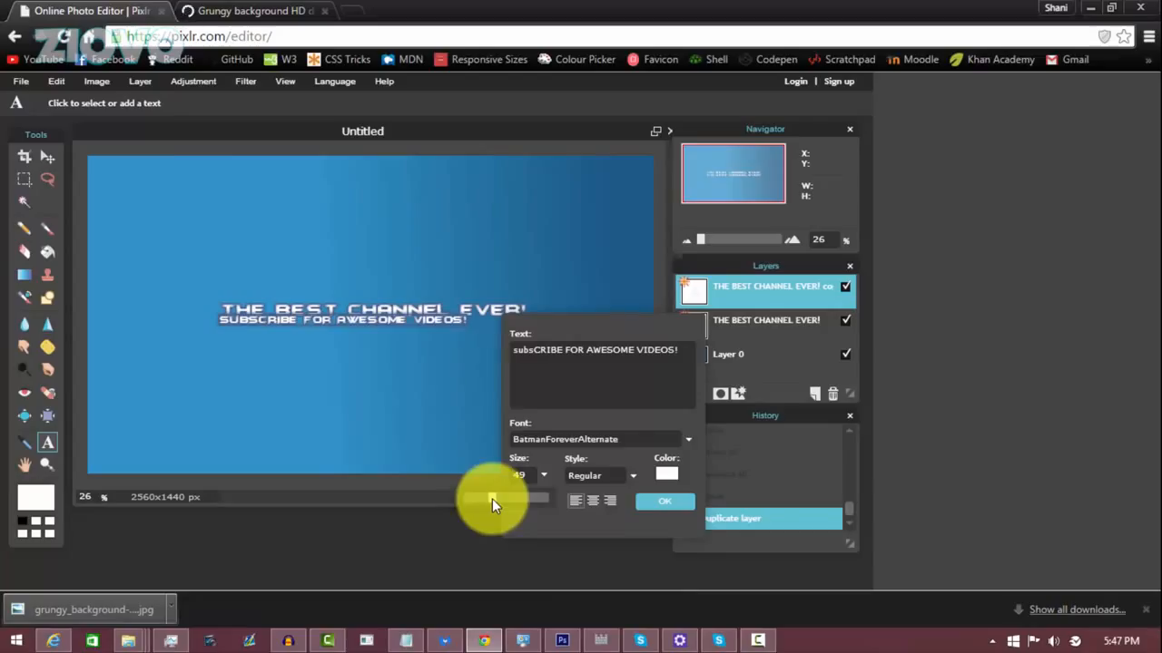
{"action": "left_click", "coordinate": [47, 156]}
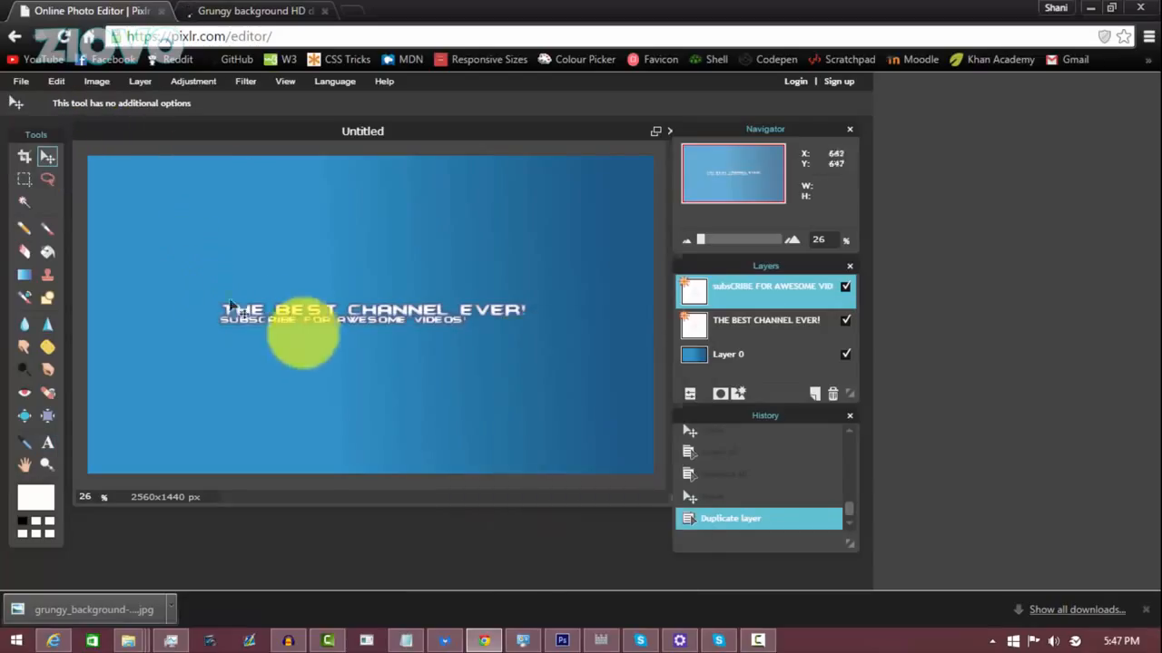
{"action": "left_click_drag", "start_coordinate": [307, 330], "coordinate": [340, 335]}
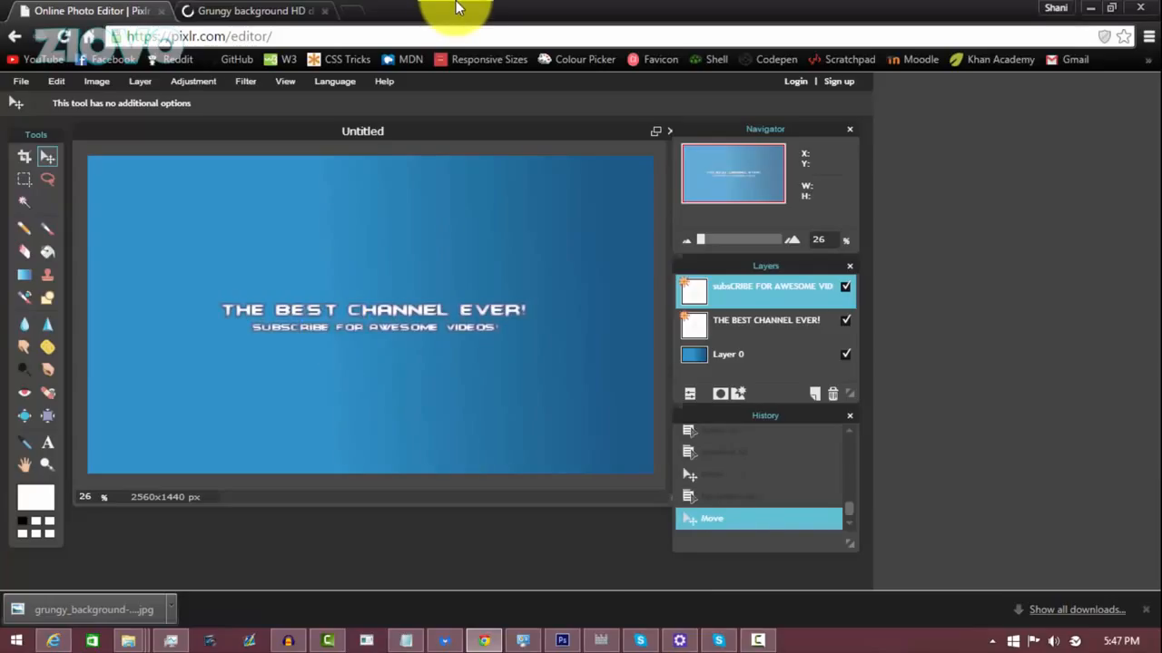
Open Google Images in the wallpaper page's browser tab and search for "controller png".
{"action": "left_click", "coordinate": [291, 11]}
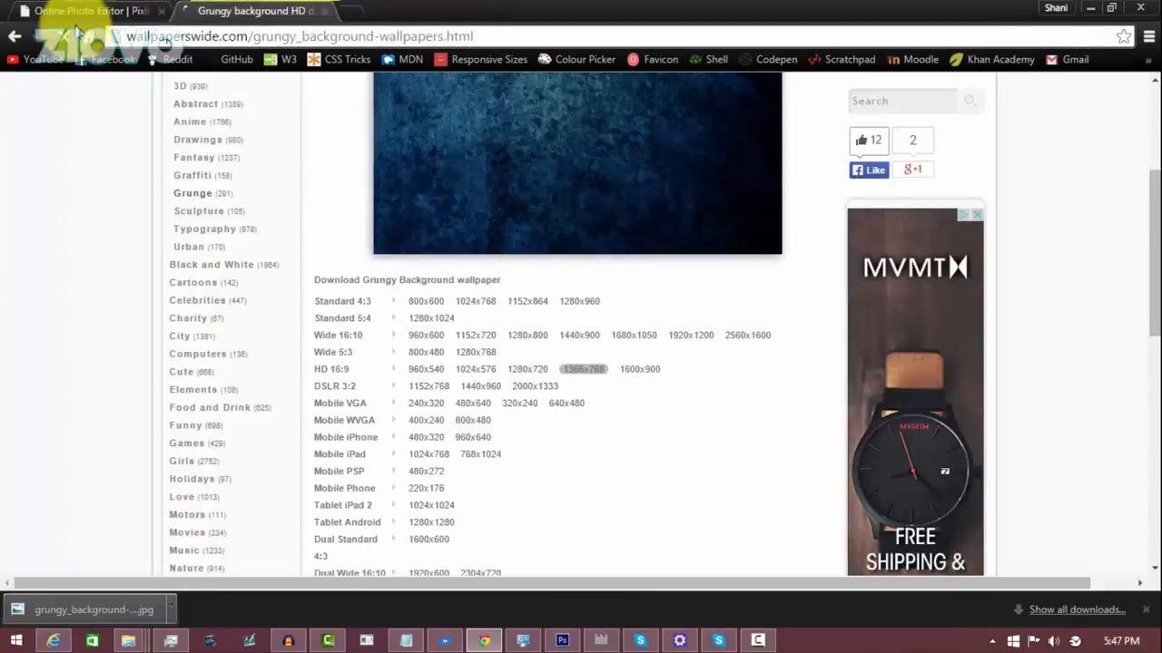
{"action": "left_click", "coordinate": [157, 36]}
{"action": "type", "text": "google.com/images"}
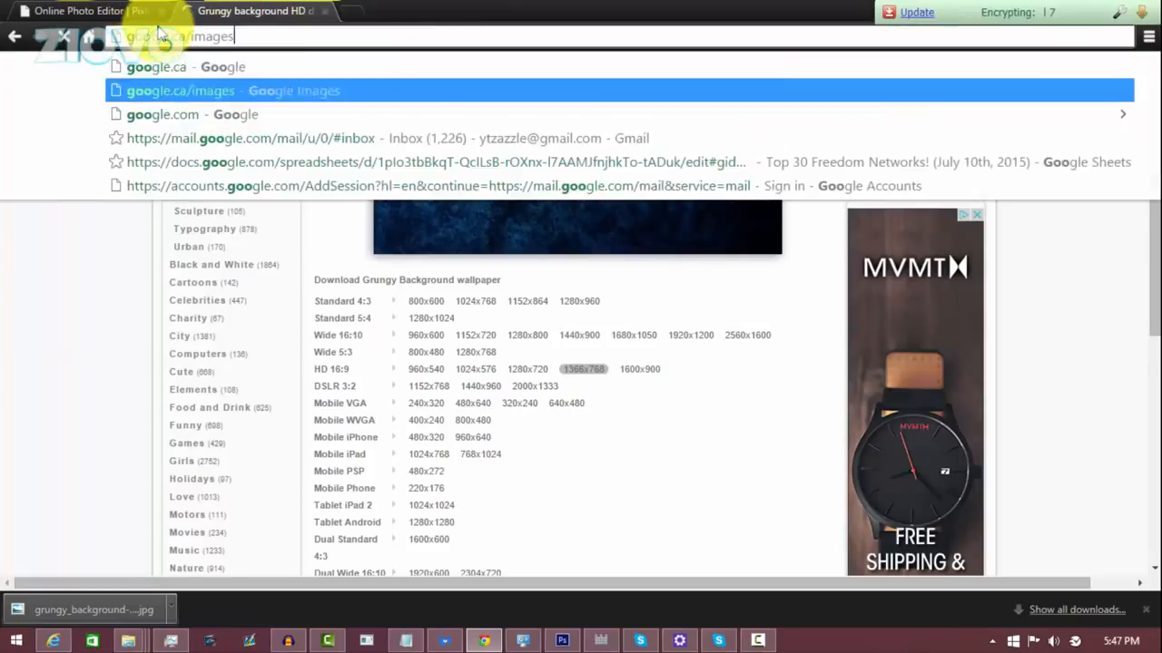
{"action": "key", "text": "Return"}
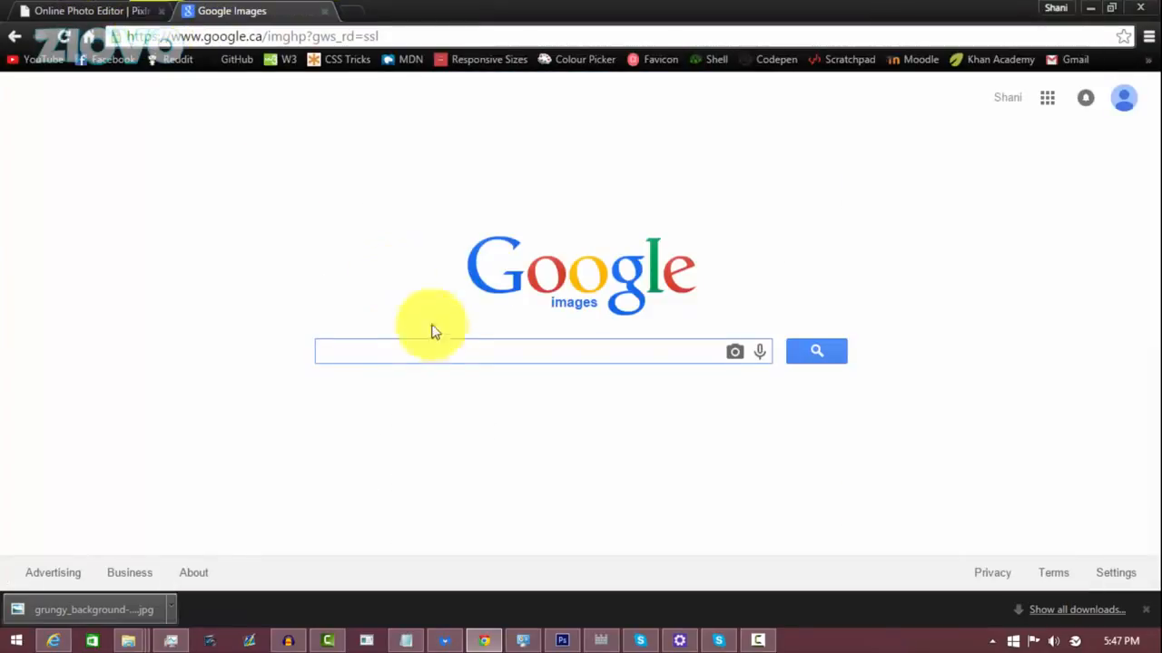
{"action": "type", "text": "controller pn"}
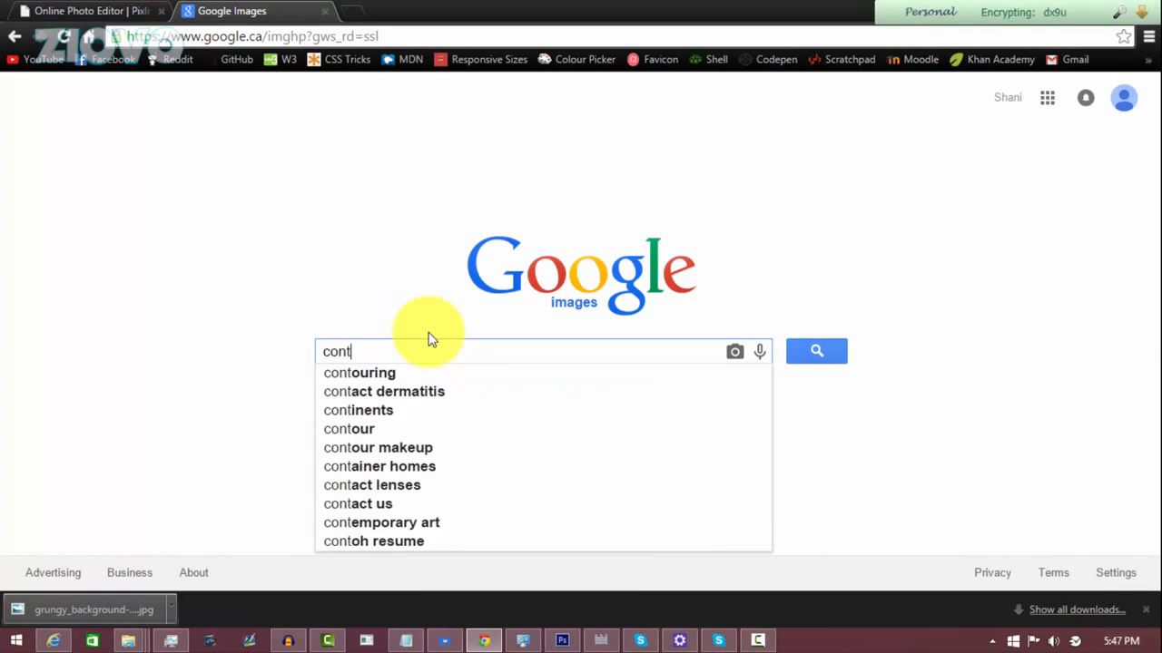
{"action": "type", "text": "g"}
{"action": "key", "text": "Return"}
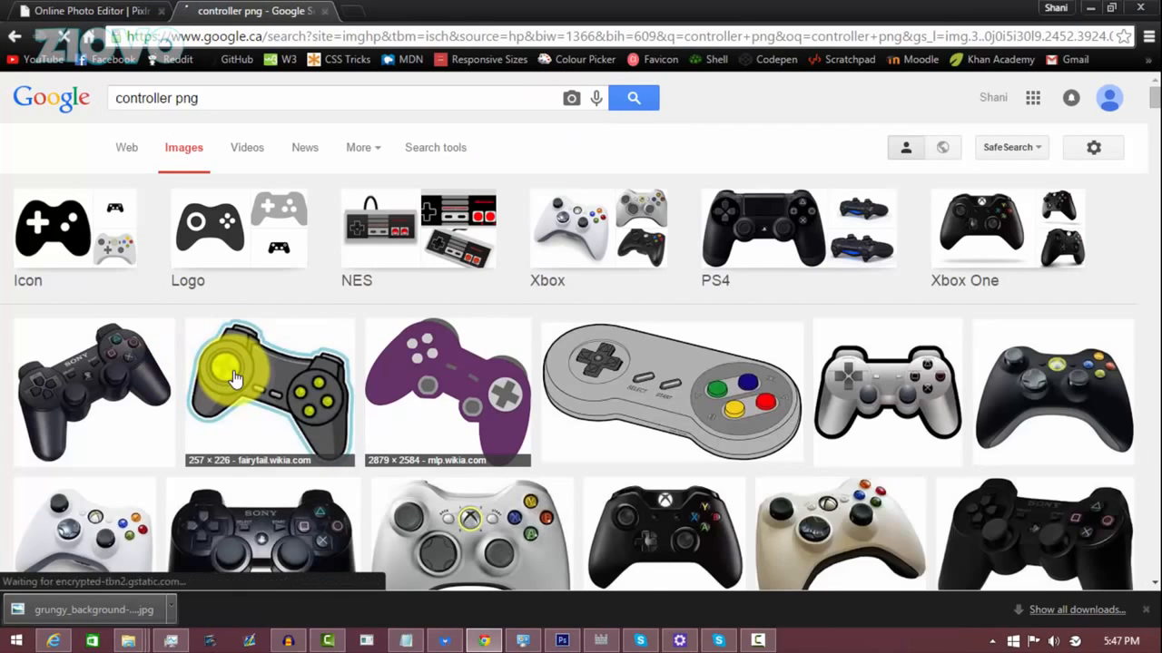
Open the full-size grey controller with yellow buttons from the image results and save it to Downloads as Game_Controller.png.
{"action": "left_click", "coordinate": [218, 374]}
{"action": "left_click", "coordinate": [874, 332]}
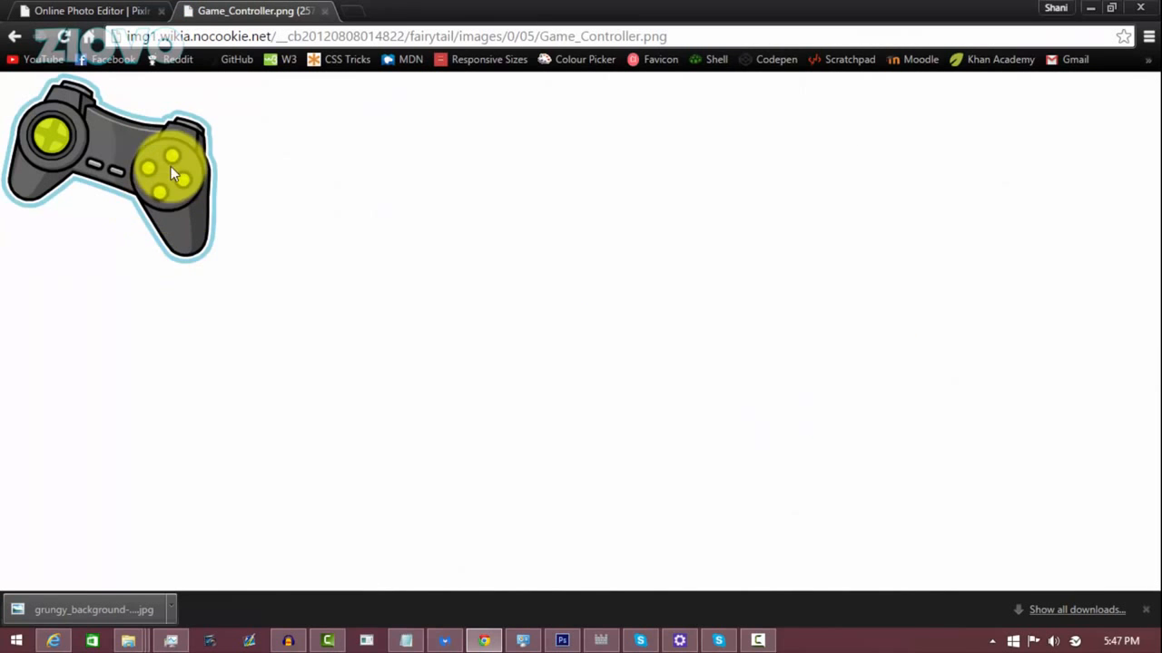
{"action": "right_click", "coordinate": [172, 166]}
{"action": "left_click", "coordinate": [194, 174]}
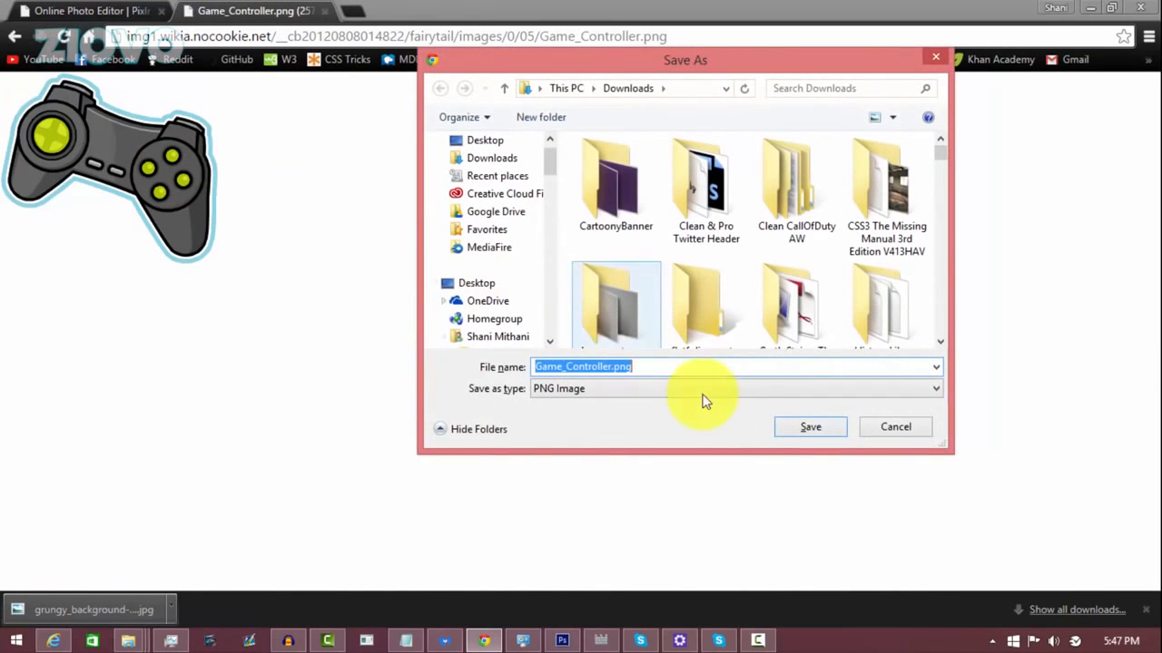
{"action": "left_click", "coordinate": [802, 429]}
Switch back to Pixlr and open Game_Controller.png from the Downloads folder as a separate image.
{"action": "left_click", "coordinate": [55, 9]}
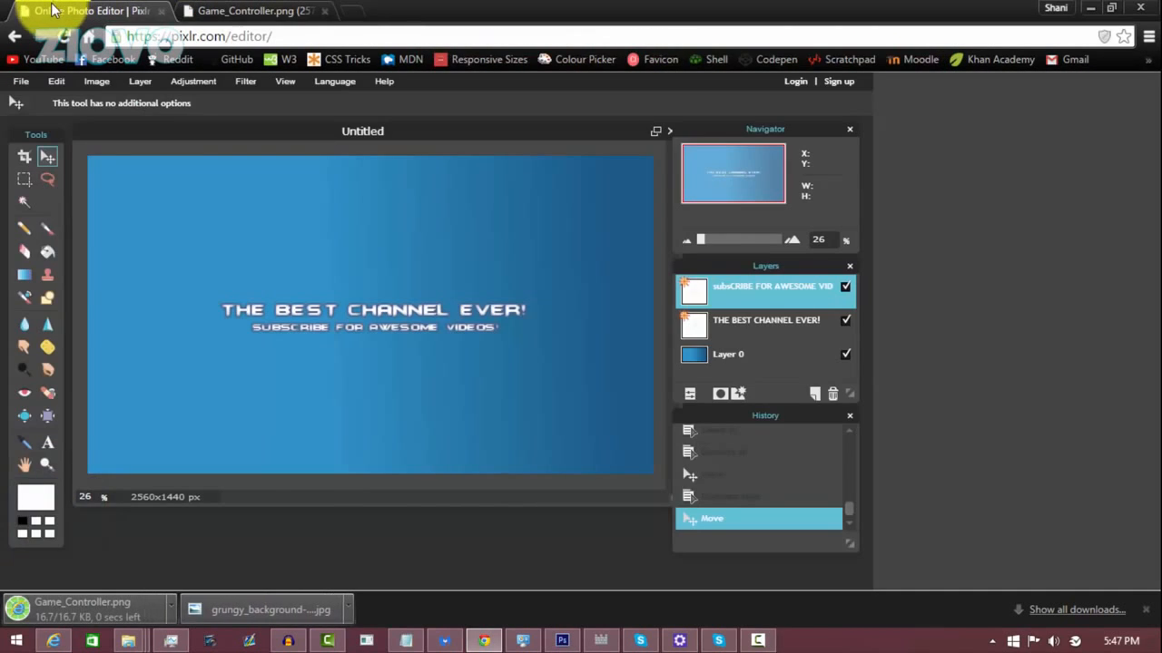
{"action": "left_click", "coordinate": [26, 79]}
{"action": "left_click", "coordinate": [63, 116]}
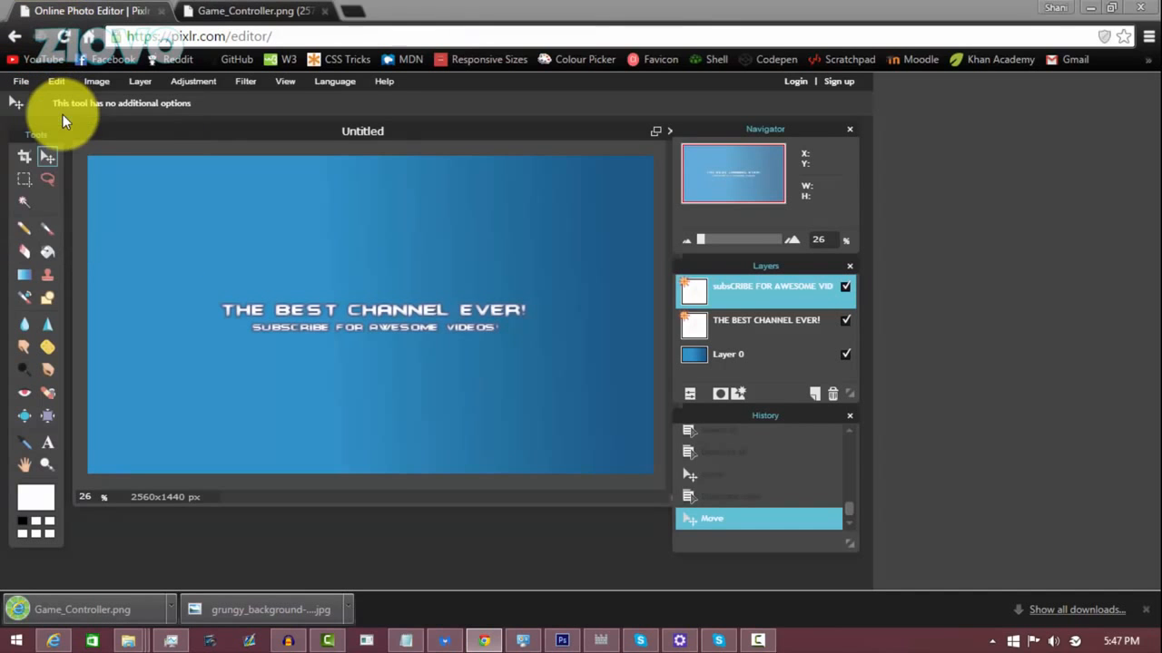
{"action": "type", "text": "game"}
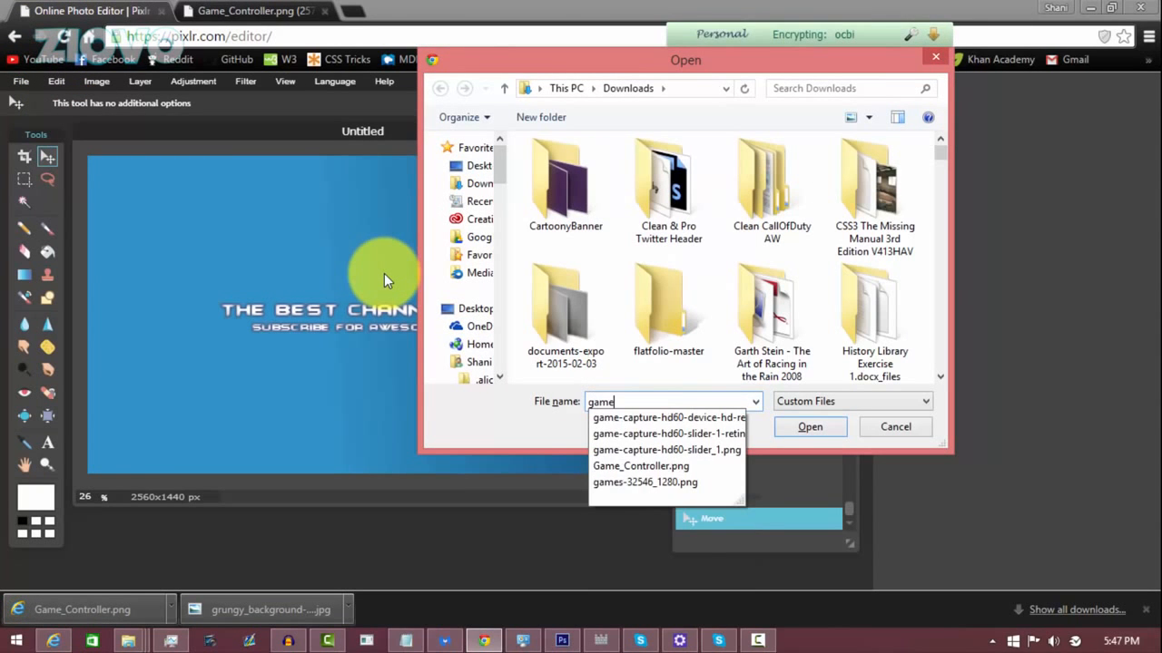
{"action": "key", "text": "Down"}
{"action": "key", "text": "Down"}
{"action": "key", "text": "Down"}
{"action": "key", "text": "Down"}
{"action": "key", "text": "Return"}
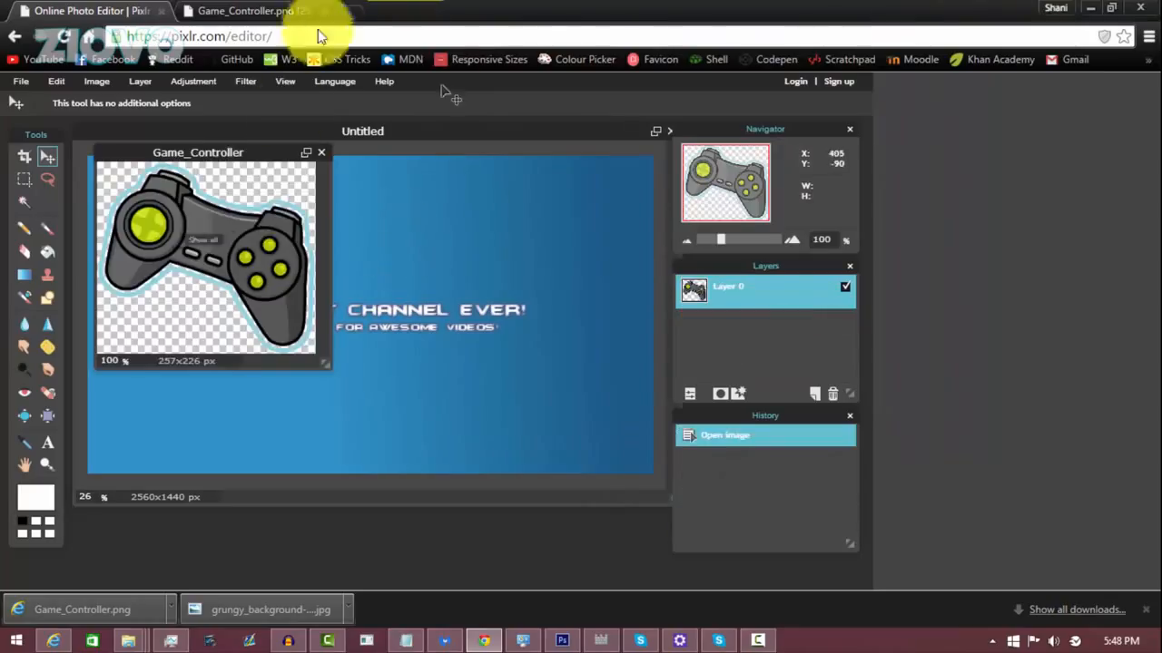
Copy the entire controller image into the banner as a new layer and place it just right of the title text.
{"action": "key", "text": "ctrl+a"}
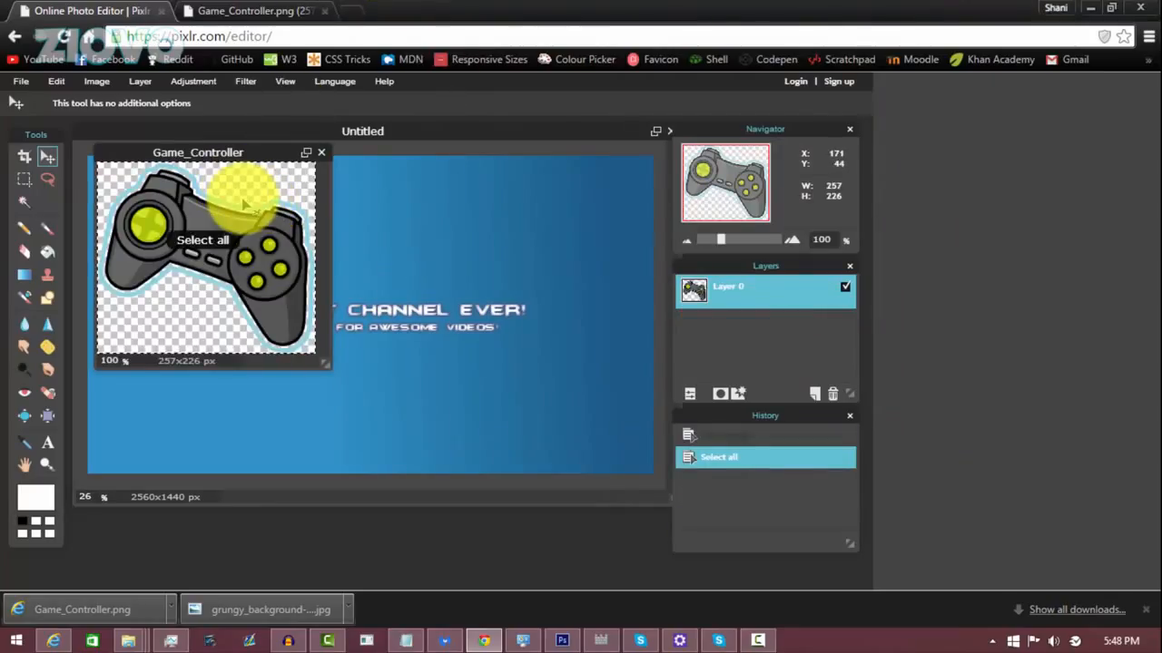
{"action": "key", "text": "ctrl+c"}
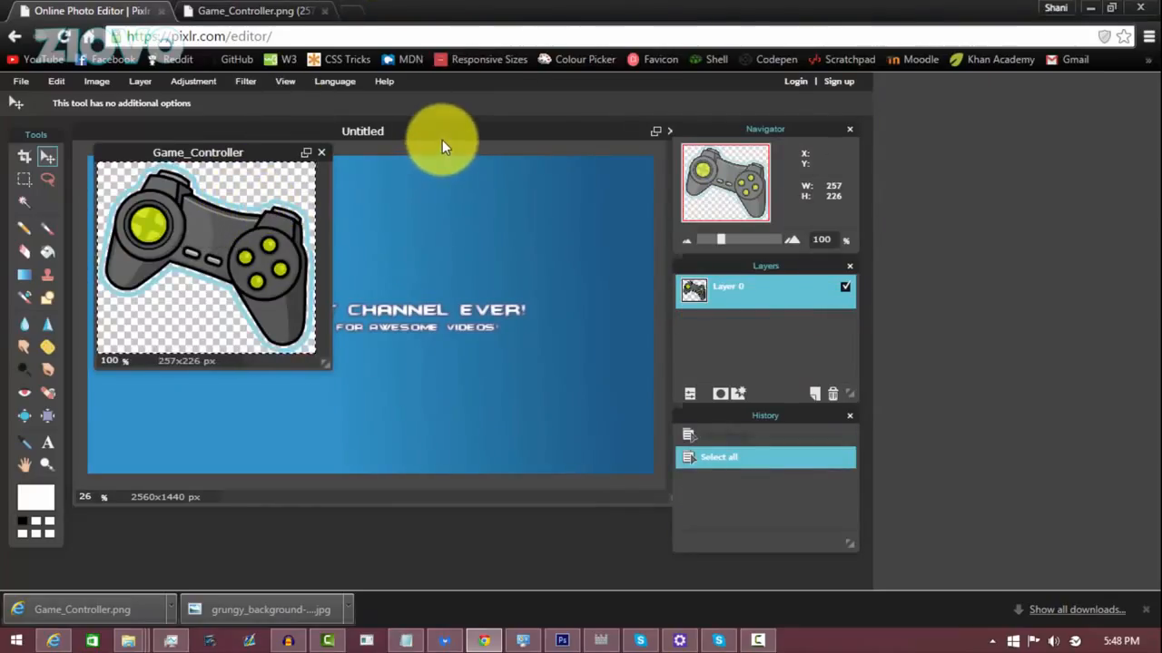
{"action": "left_click", "coordinate": [446, 137]}
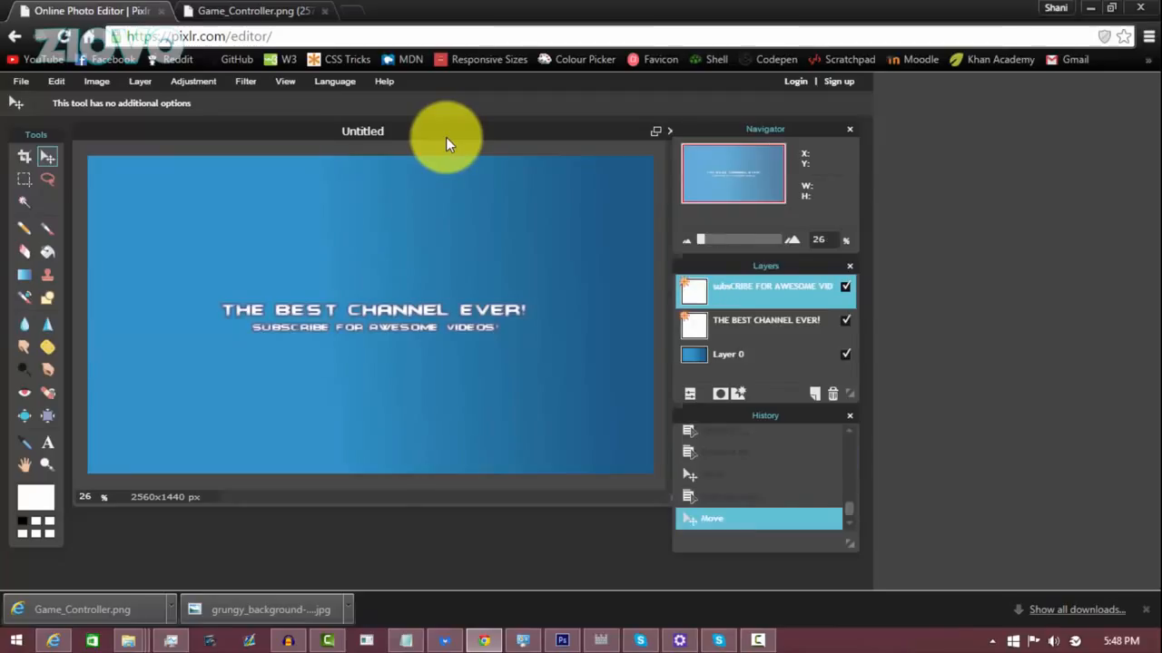
{"action": "key", "text": "ctrl+v"}
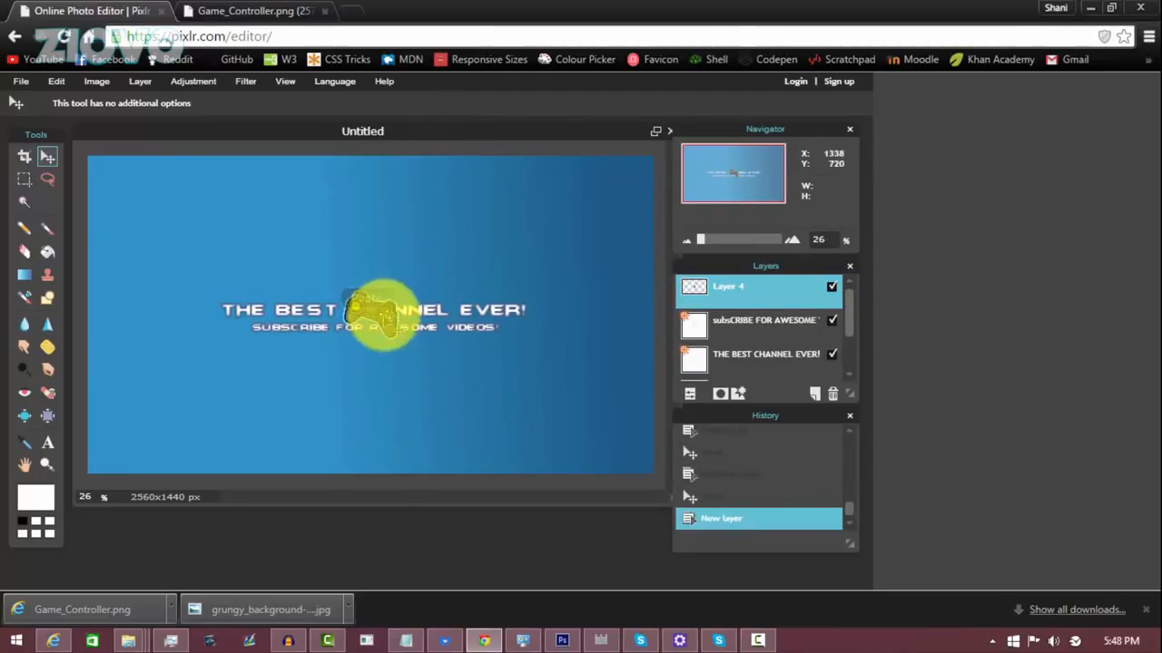
{"action": "left_click_drag", "start_coordinate": [402, 318], "coordinate": [569, 317]}
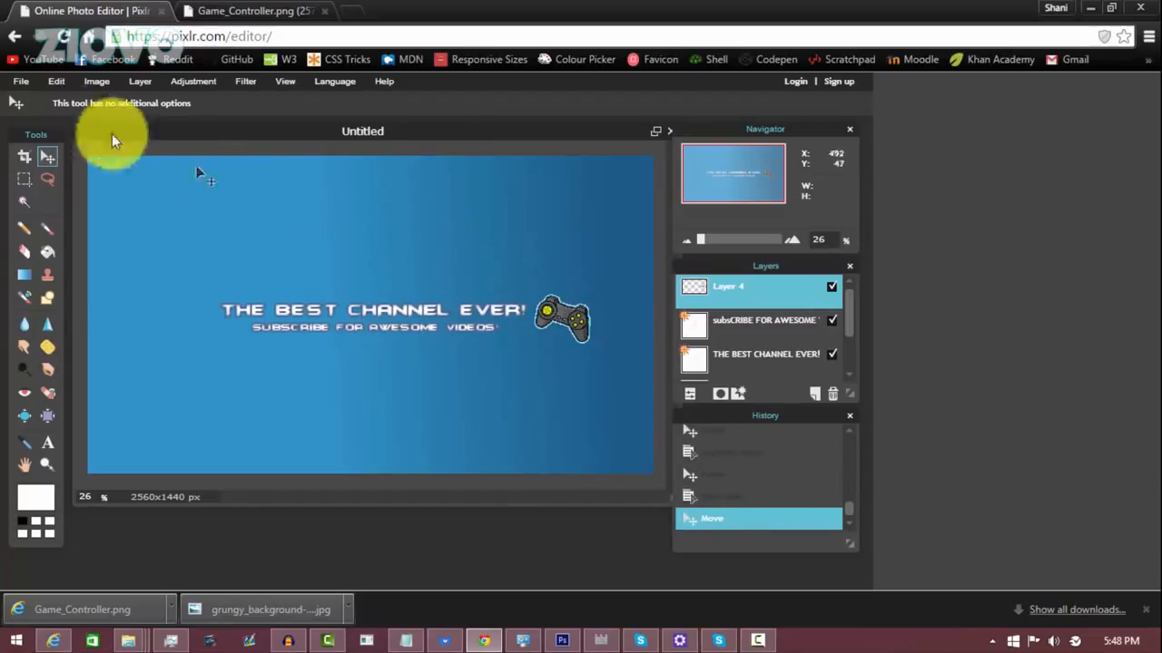
Scale the controller down with Free transform and position it close beside the end of the title.
{"action": "left_click", "coordinate": [64, 85]}
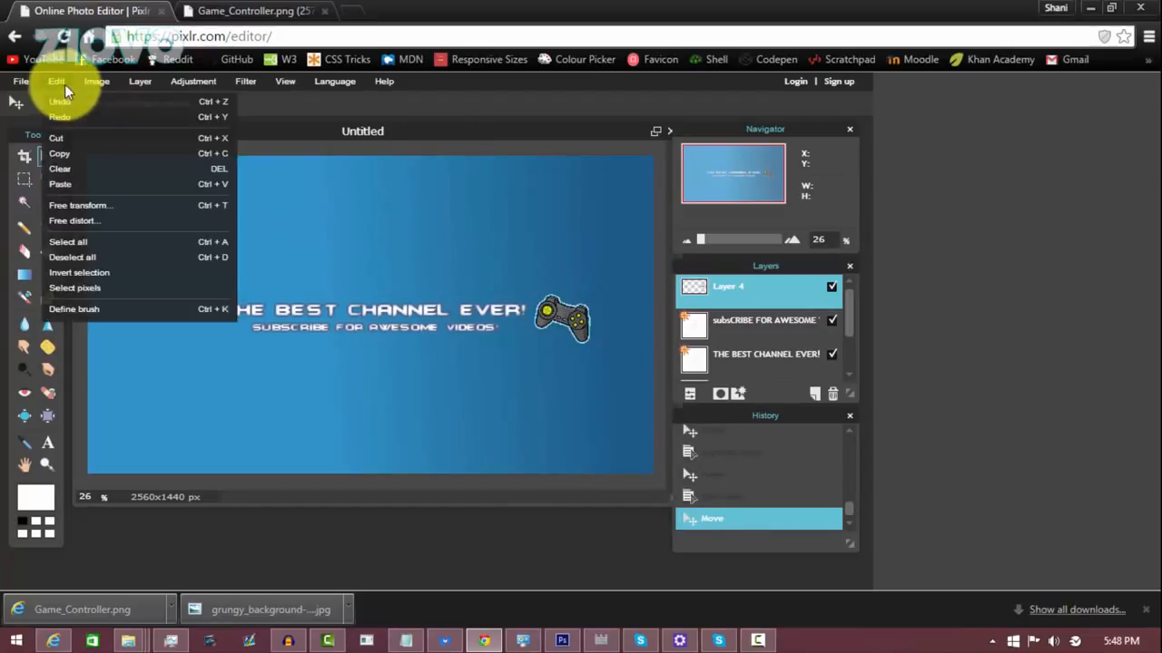
{"action": "left_click", "coordinate": [105, 201]}
{"action": "left_click_drag", "start_coordinate": [462, 246], "coordinate": [464, 254]}
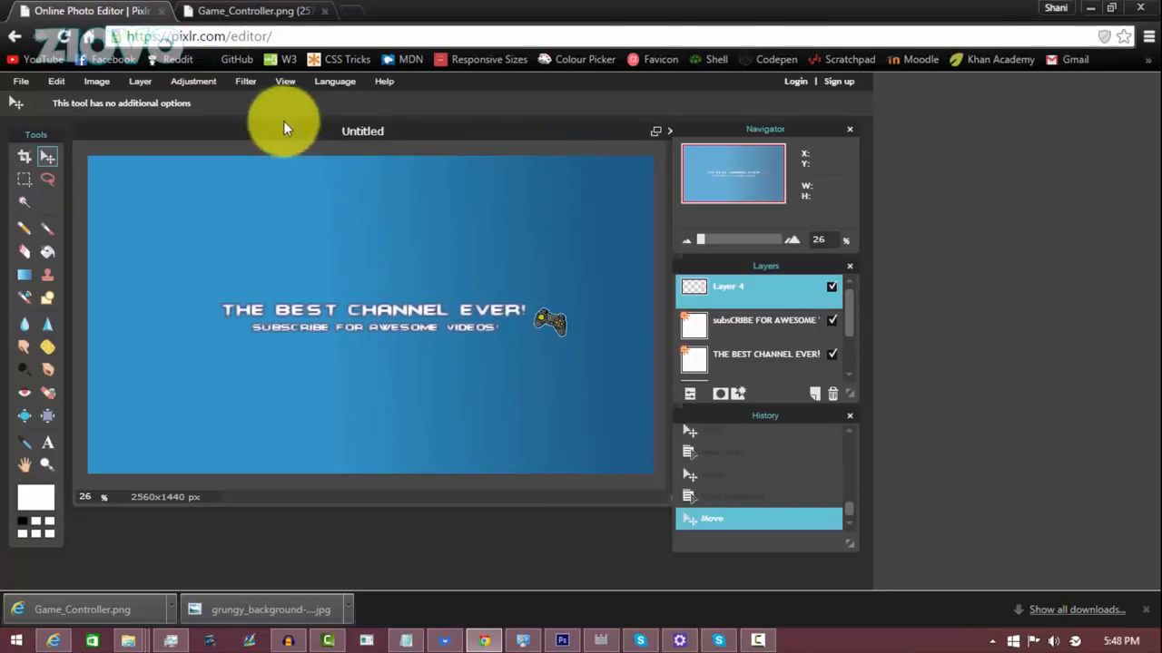
Save the banner to the computer as a JPEG with the quality set to 100.
{"action": "left_click", "coordinate": [27, 82]}
{"action": "left_click", "coordinate": [42, 106]}
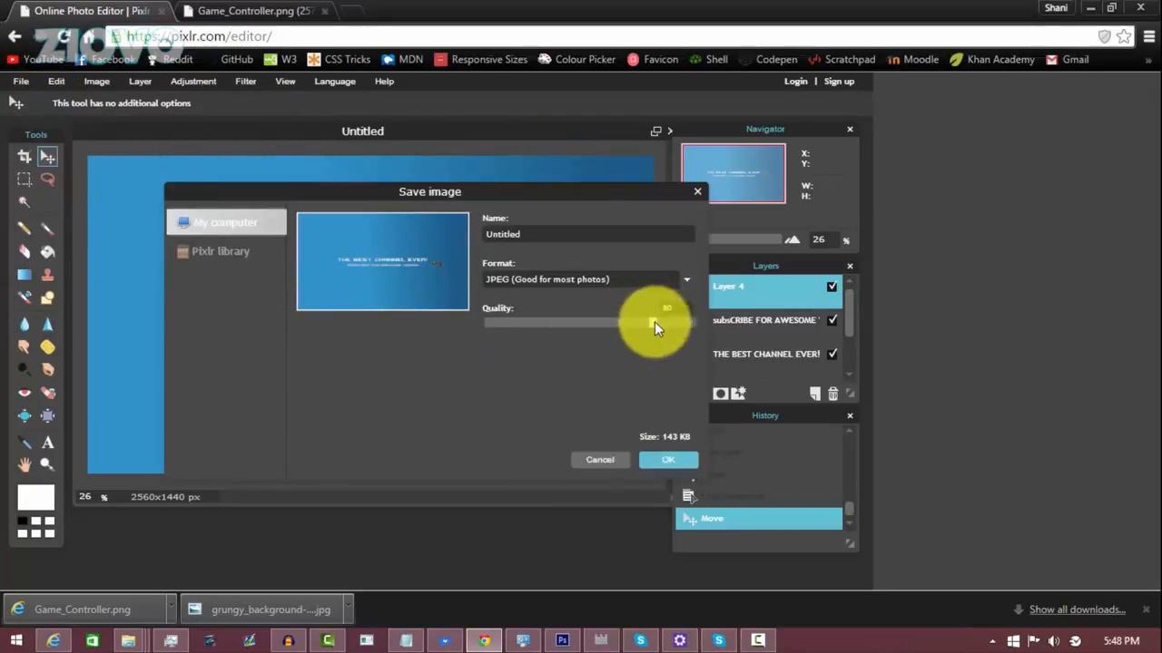
{"action": "left_click_drag", "start_coordinate": [655, 321], "coordinate": [700, 324]}
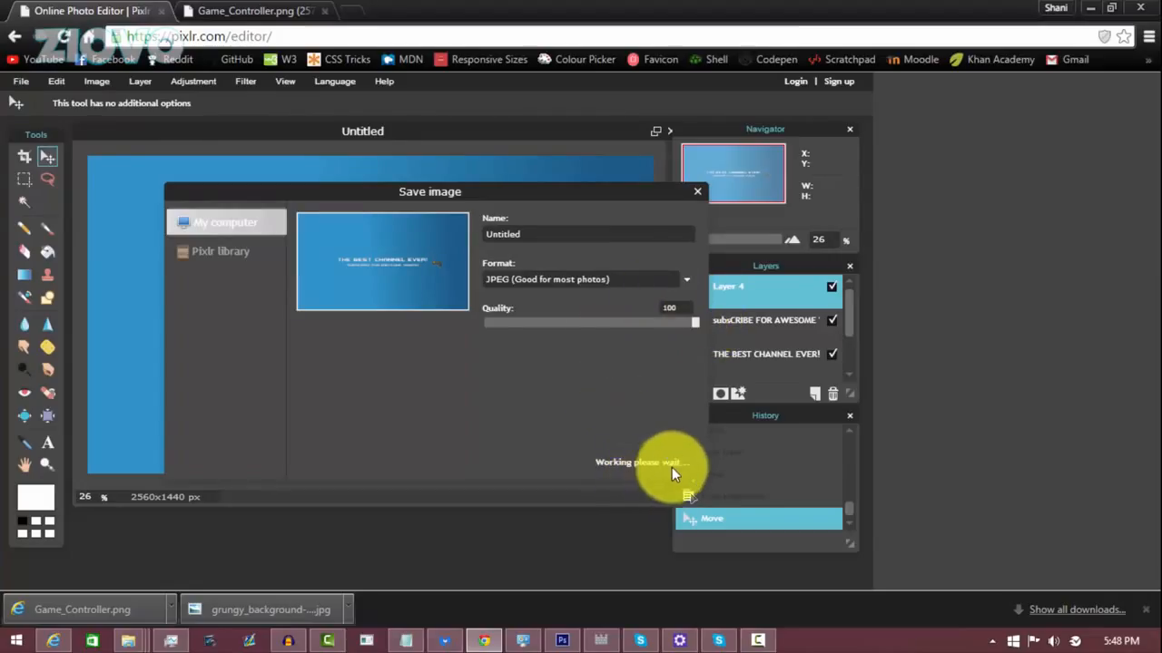
{"action": "left_click", "coordinate": [674, 465]}
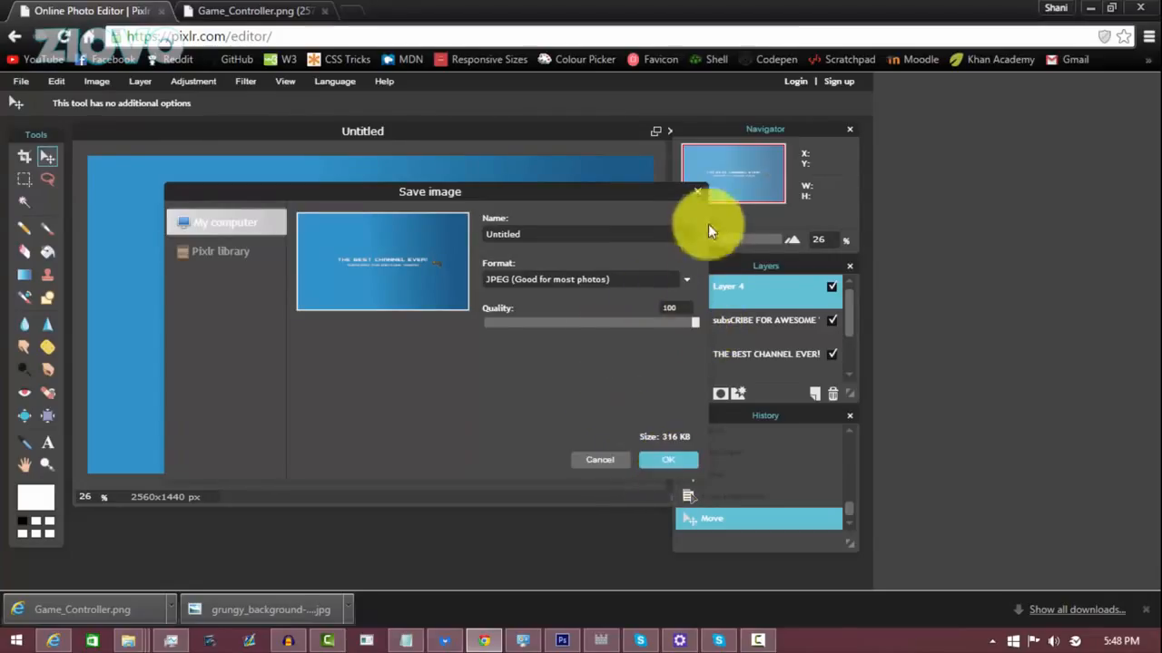